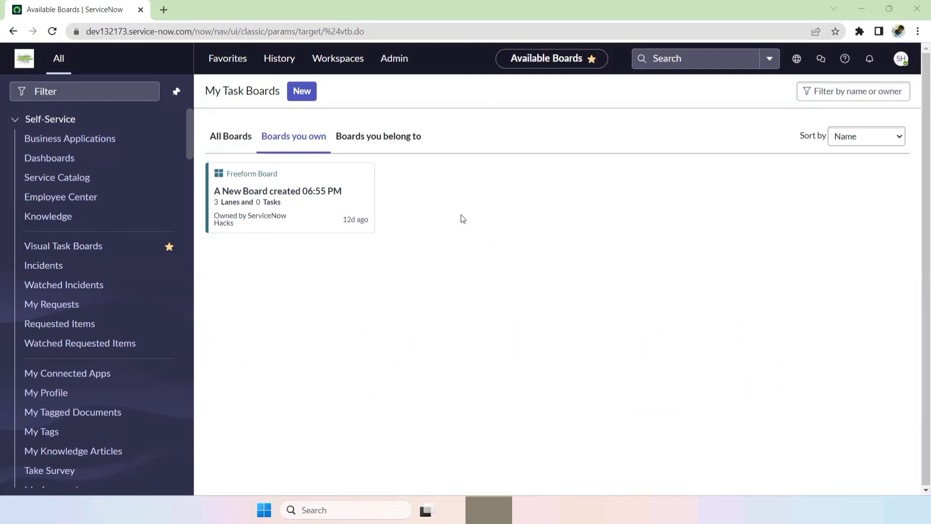
Preview the Dark theme in user preferences, then switch back to the Default theme.
click(900, 59)
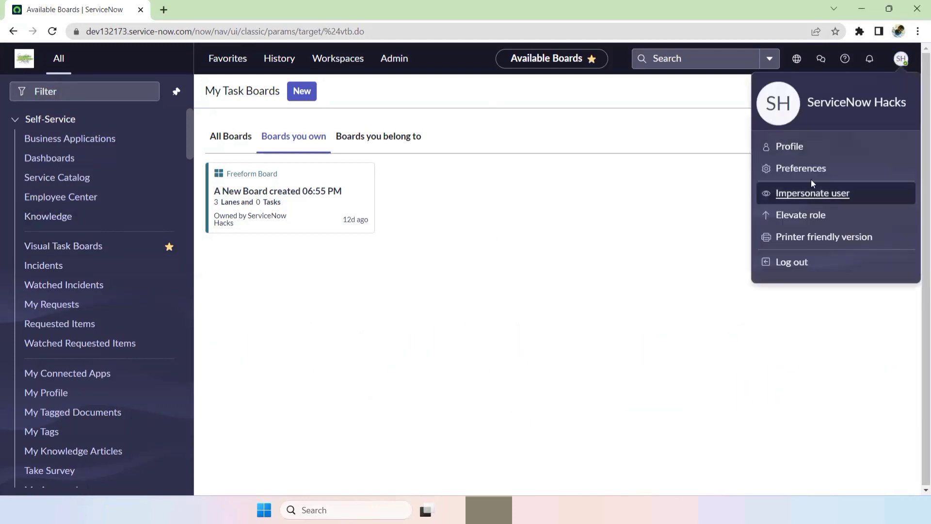
click(804, 169)
click(530, 200)
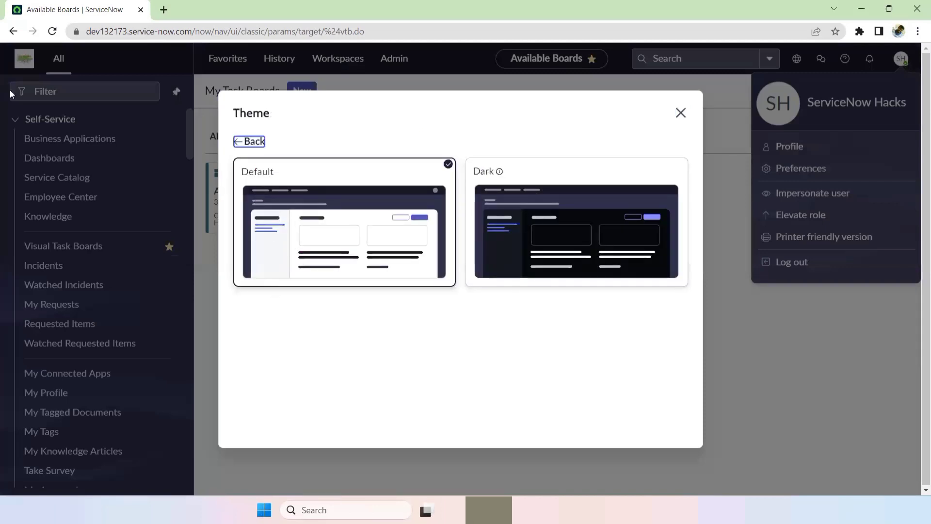
click(526, 199)
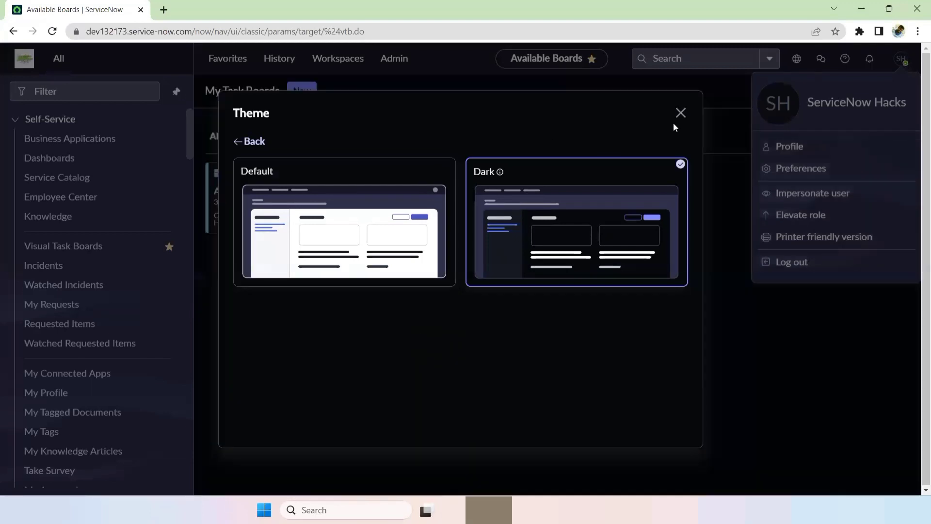
click(346, 209)
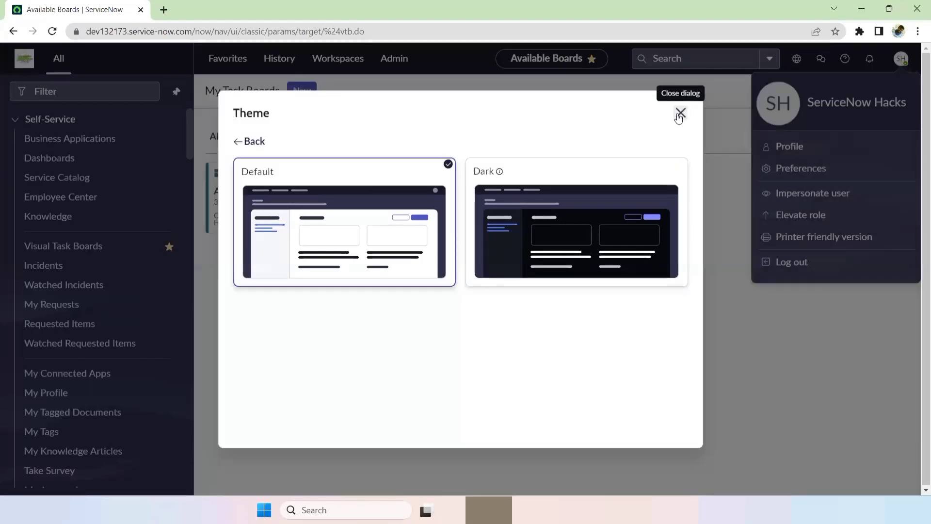
click(680, 114)
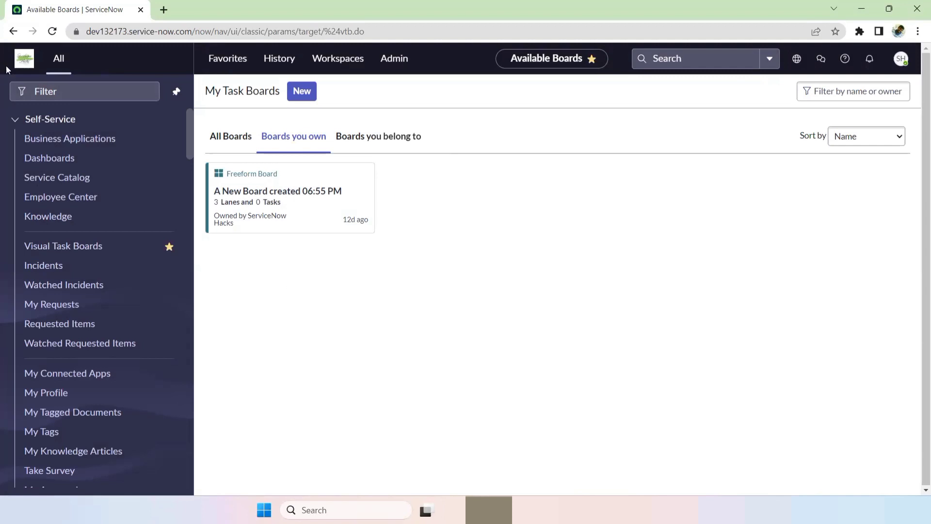
Open the UX Themes list from the navigator and filter names to *polar.
click(86, 91)
text(theme)
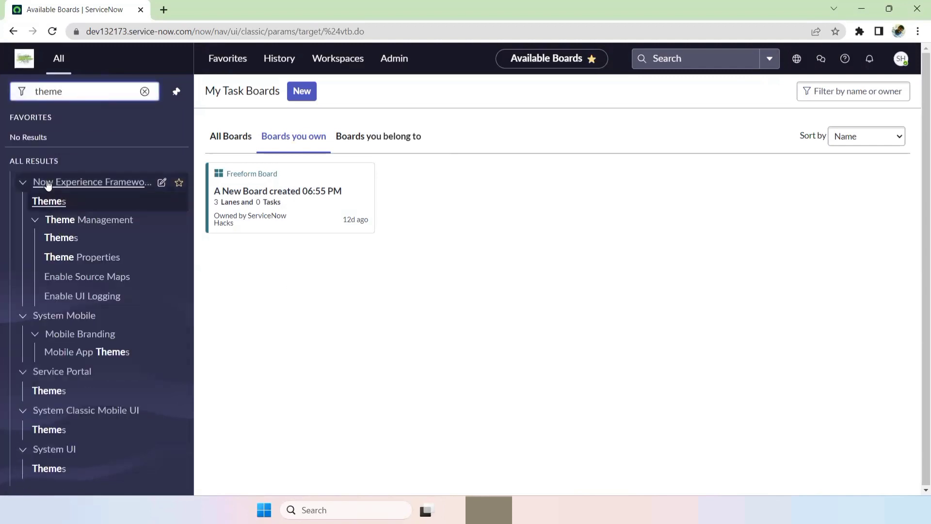
click(72, 238)
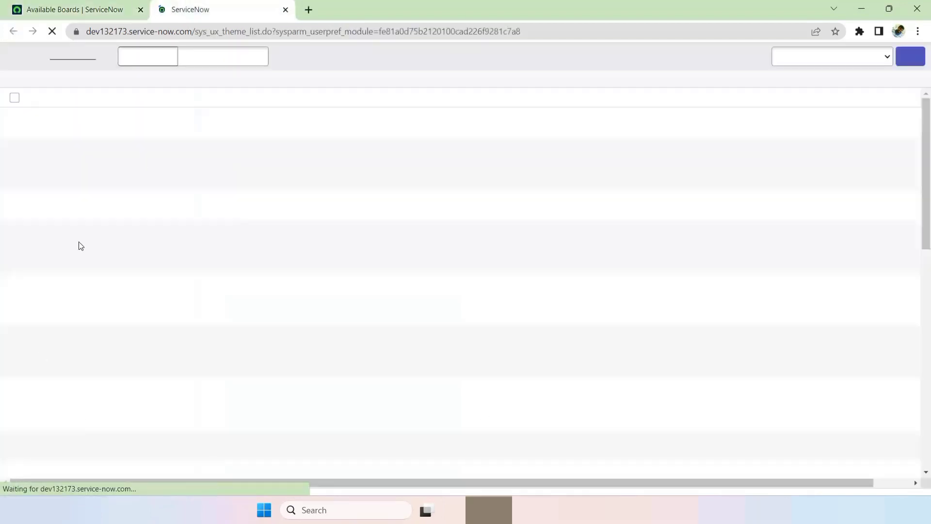
click(111, 119)
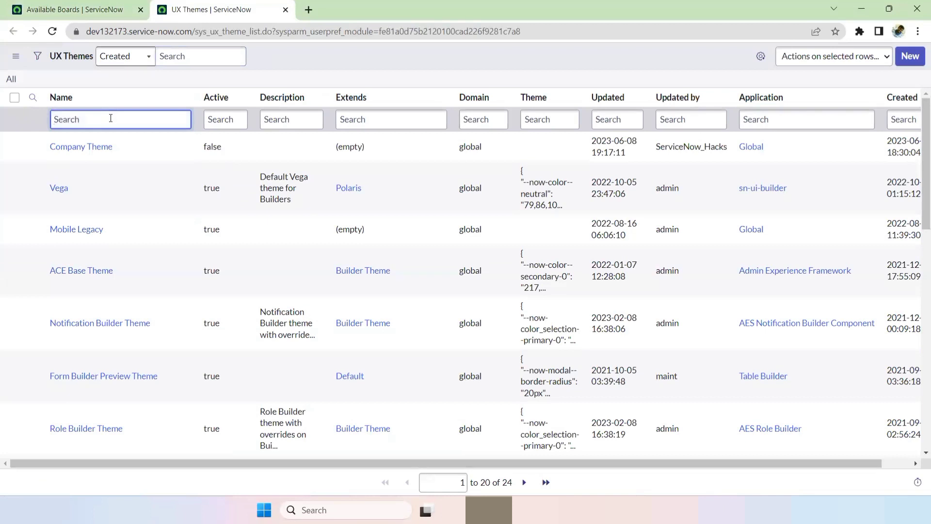
text(*)
key(Return)
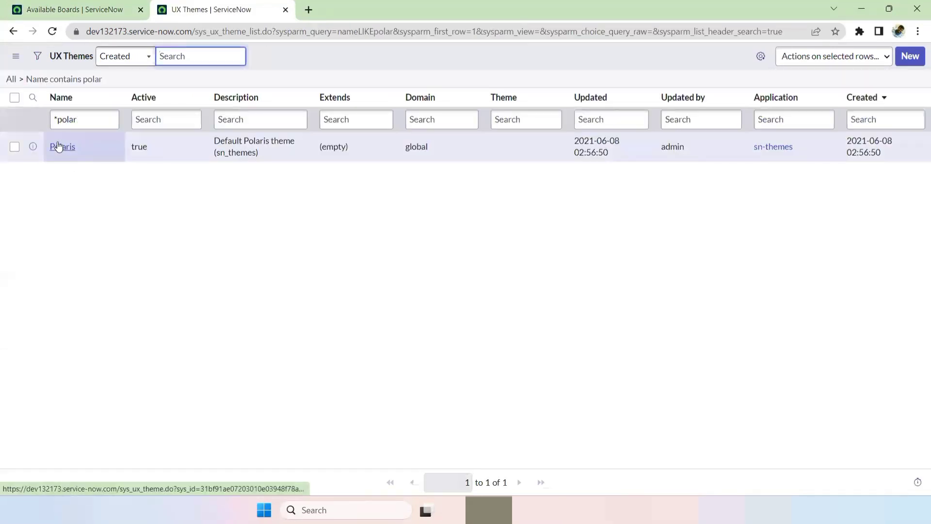
Open the Polaris theme record in a new tab, review it, and return to the filtered list.
middle_click(64, 146)
key(ctrl+Tab)
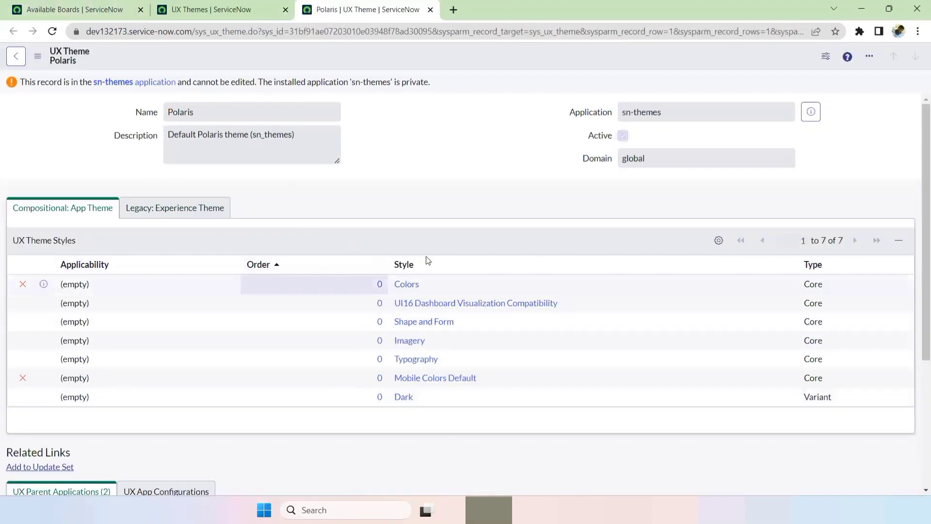
click(99, 15)
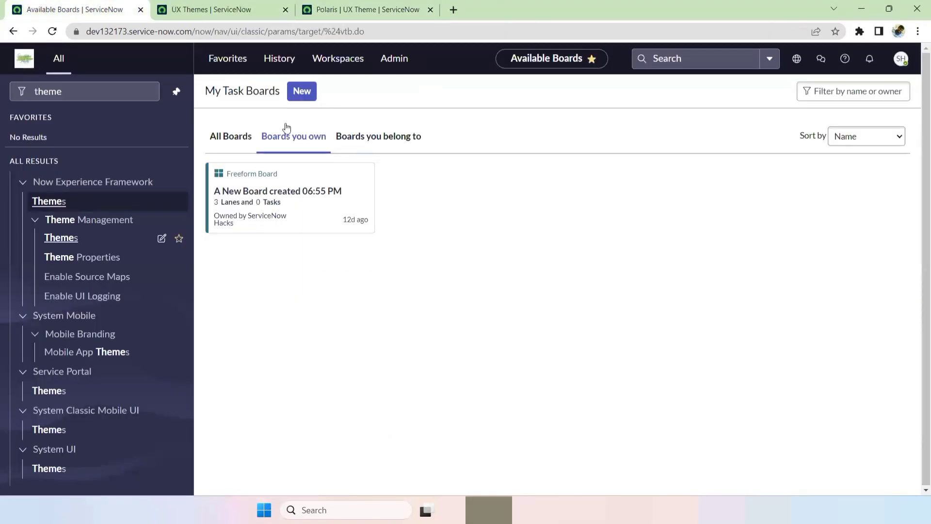
click(240, 14)
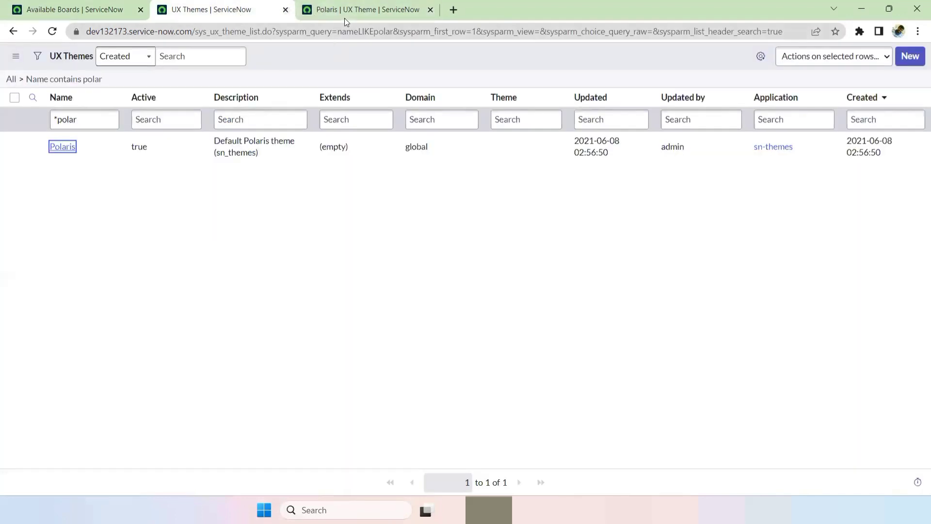
click(344, 16)
click(253, 14)
Start a new UX Theme, correct its Name to 'My PDI Theme', and save the record.
click(914, 59)
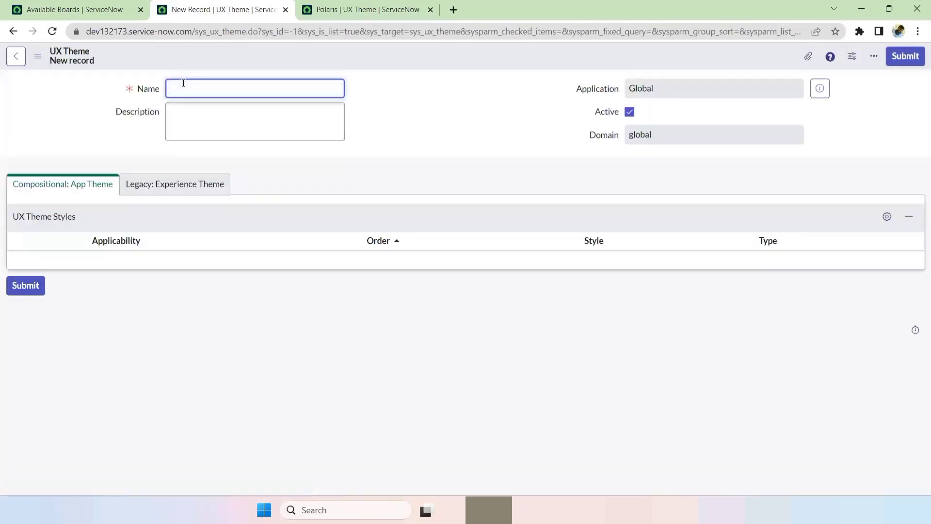
text(My PDI Theme)
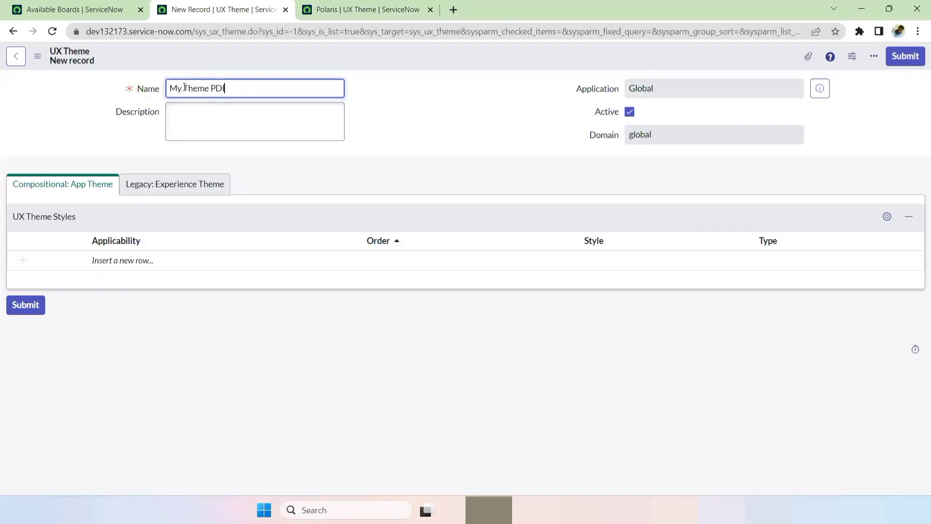
text( PDI)
key(ctrl+Left)
key(ctrl+Left)
text(PDI Theme)
double_click(230, 88)
key(BackSpace)
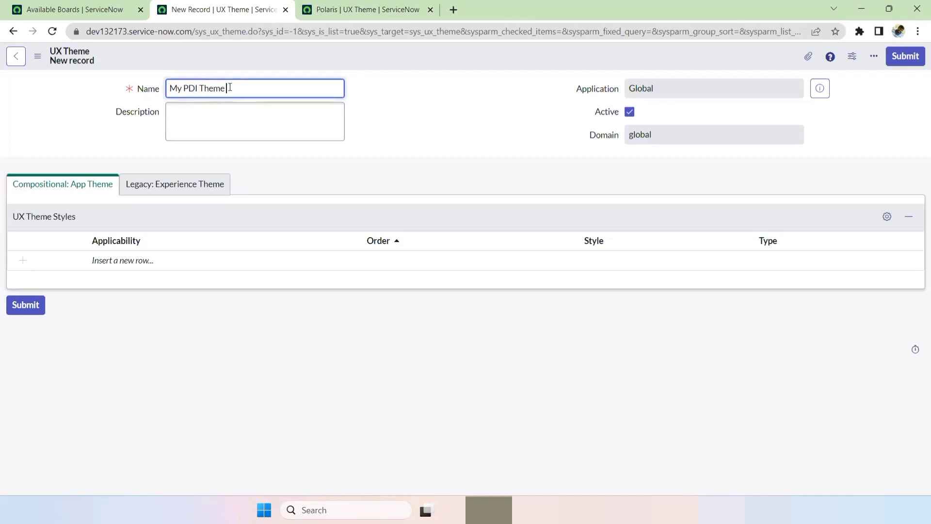
right_click(364, 58)
click(383, 65)
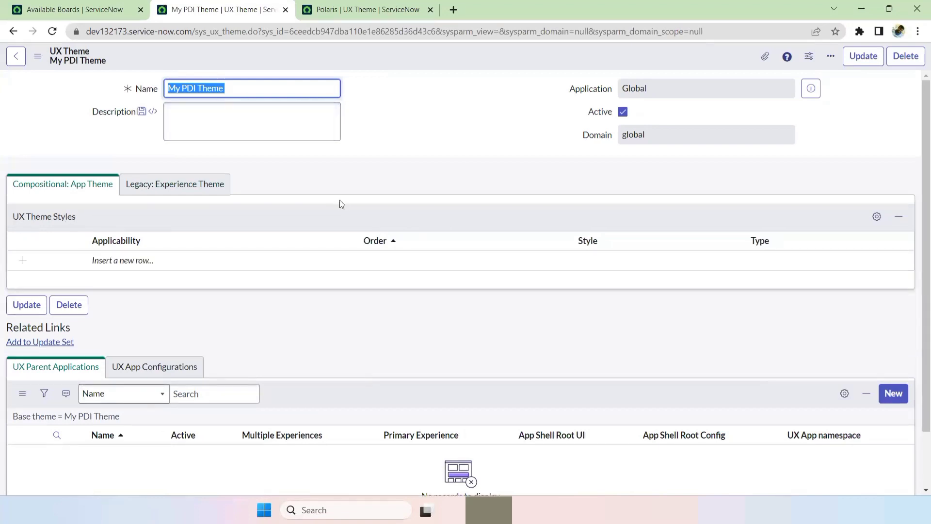
Check Polaris's styles for reference, then add the Colors style row to My PDI Theme.
click(370, 6)
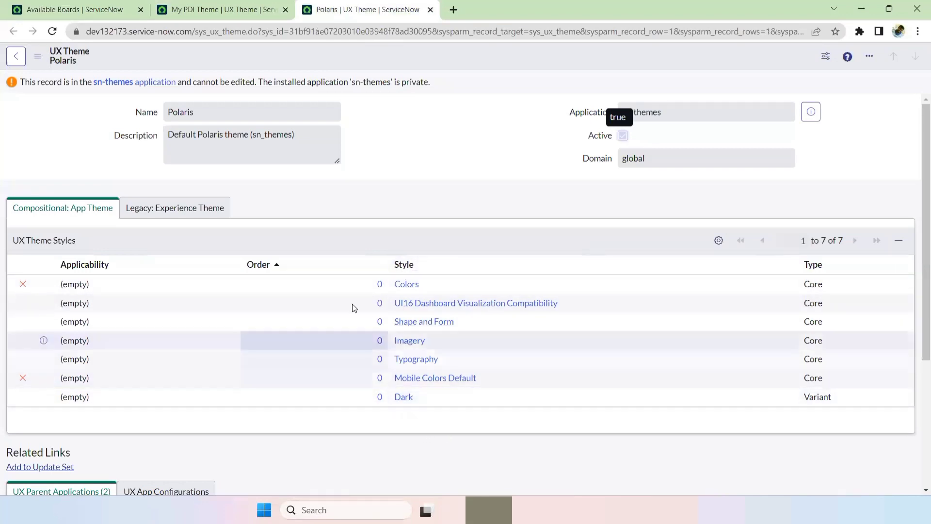
double_click(398, 288)
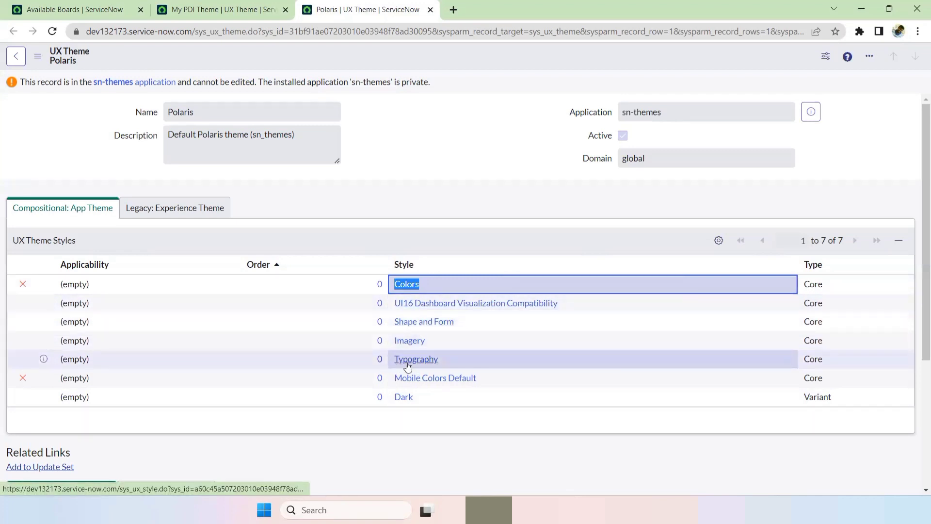
click(261, 12)
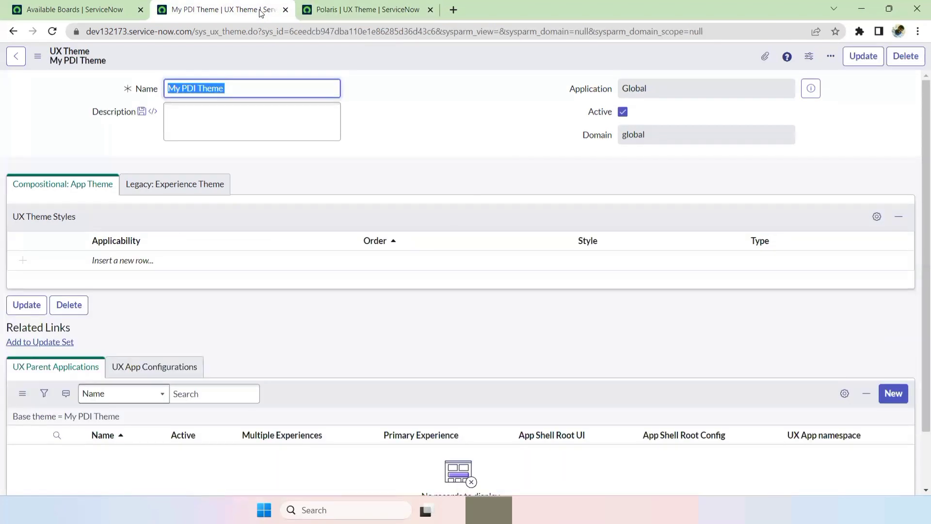
click(594, 262)
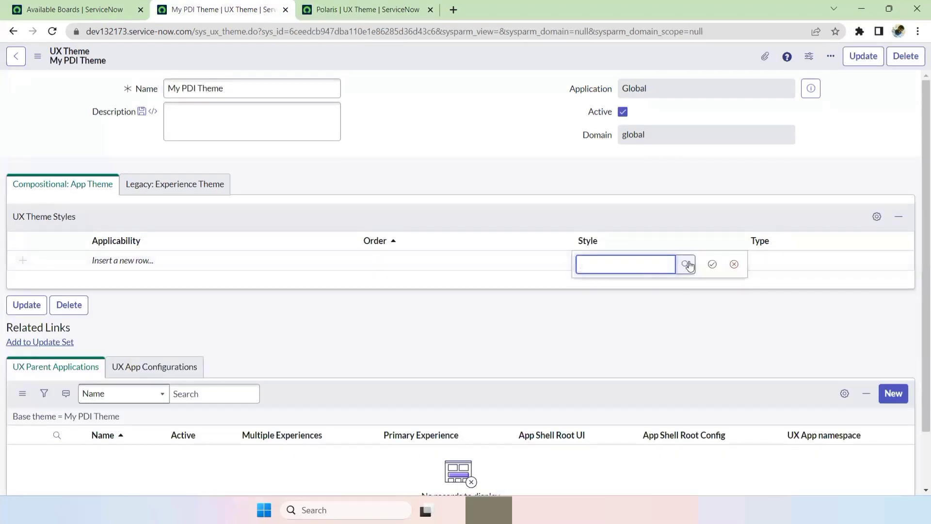
click(686, 264)
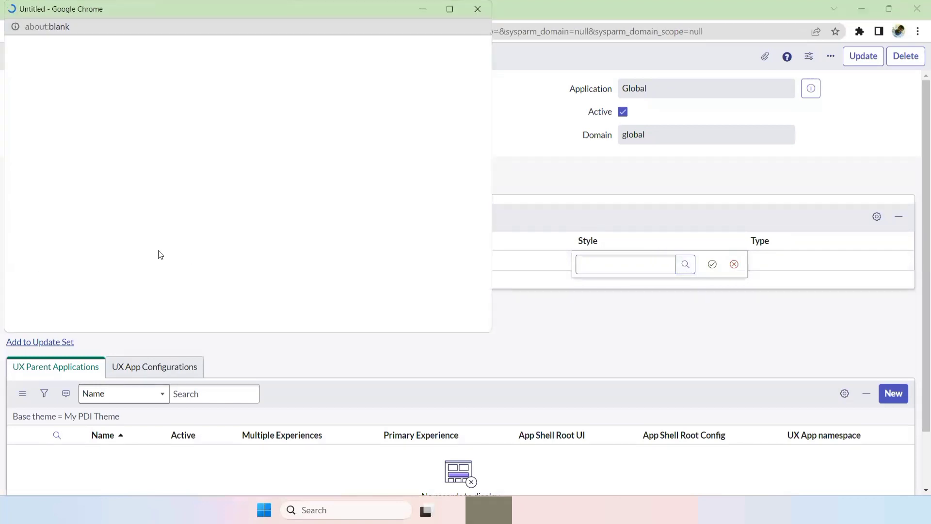
click(63, 136)
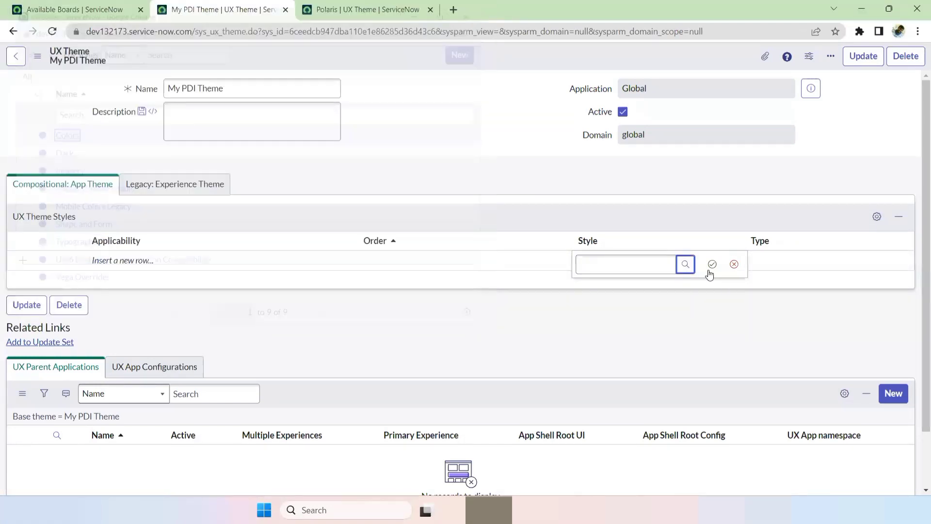
click(710, 267)
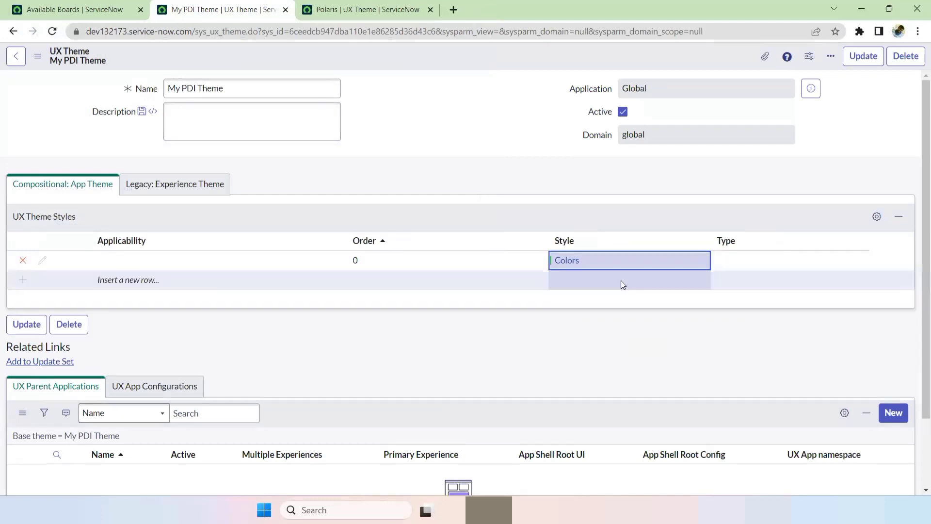
Add the UI16 Dashboard Visualization Compatibility and Shape and Form style rows.
click(620, 280)
click(662, 284)
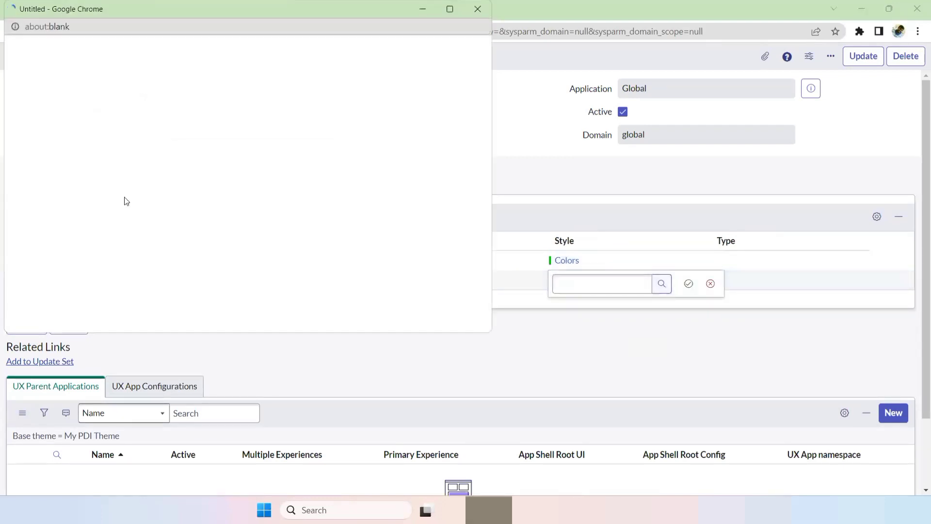
click(92, 265)
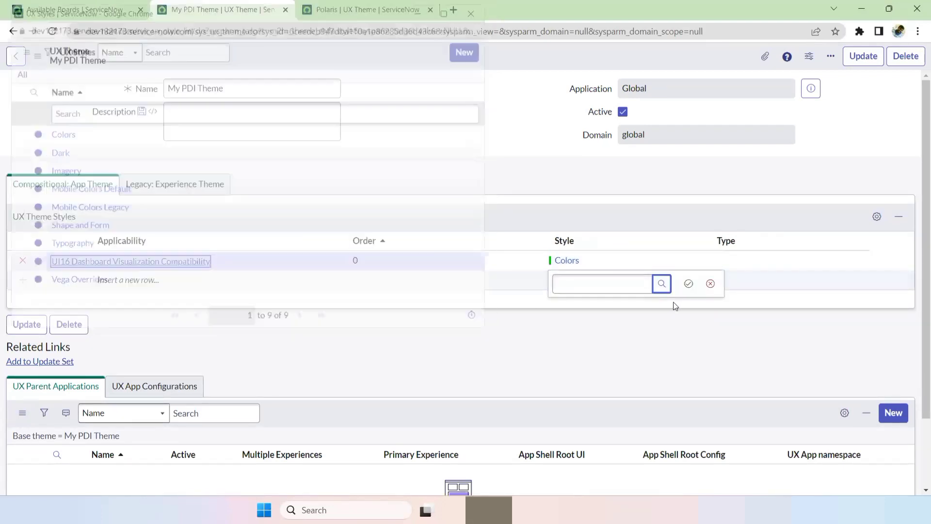
click(385, 318)
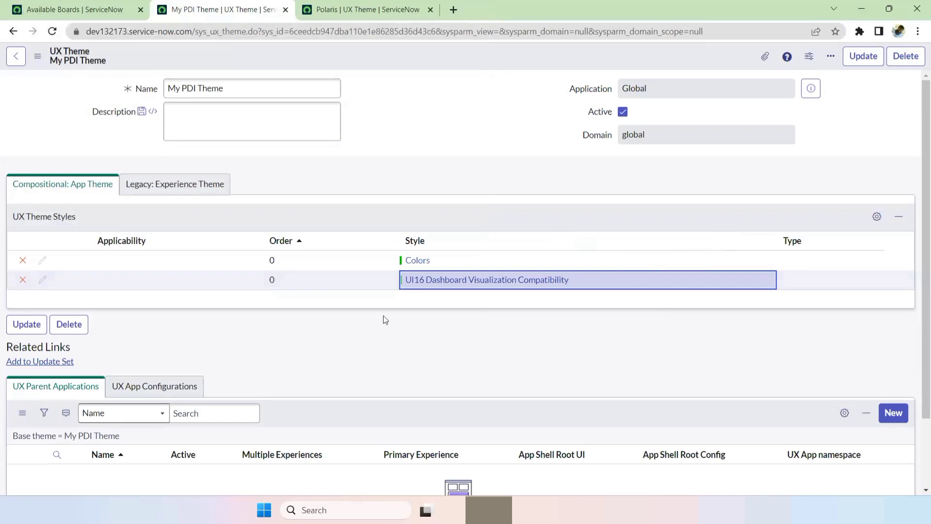
click(450, 300)
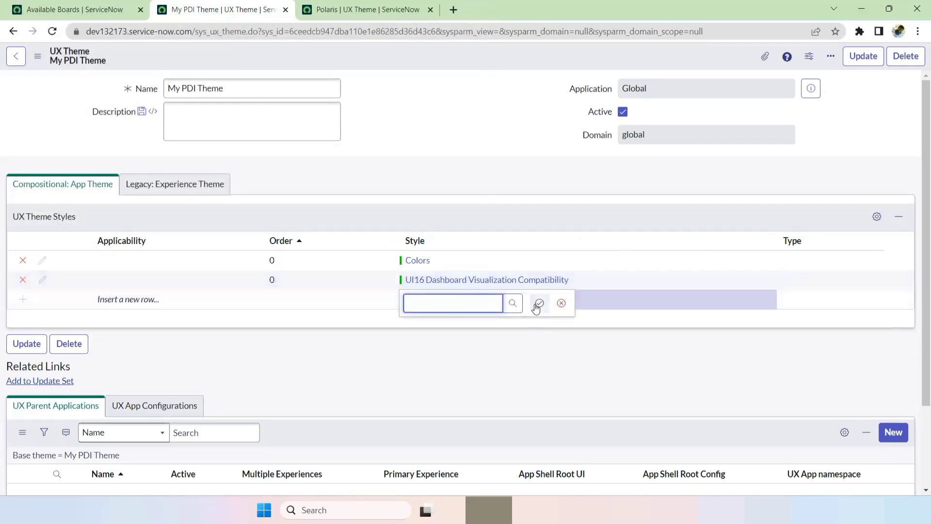
click(512, 303)
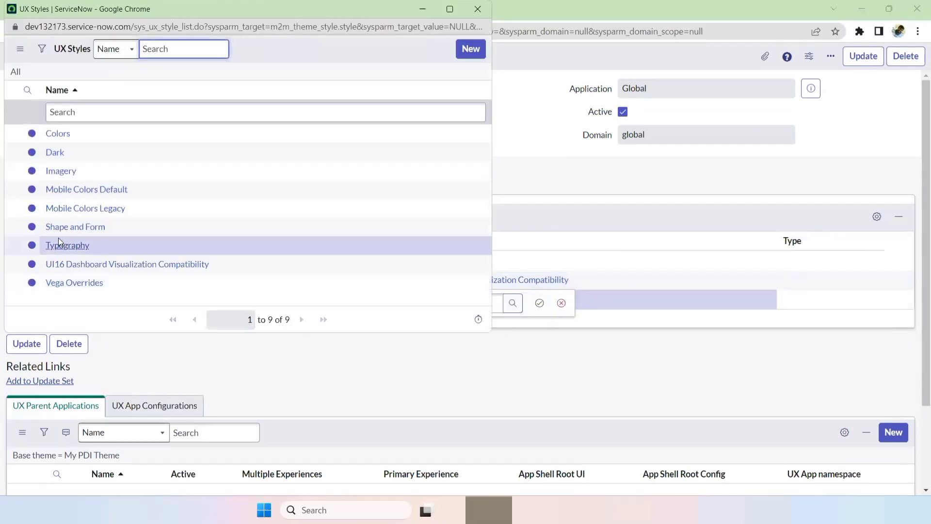
click(74, 227)
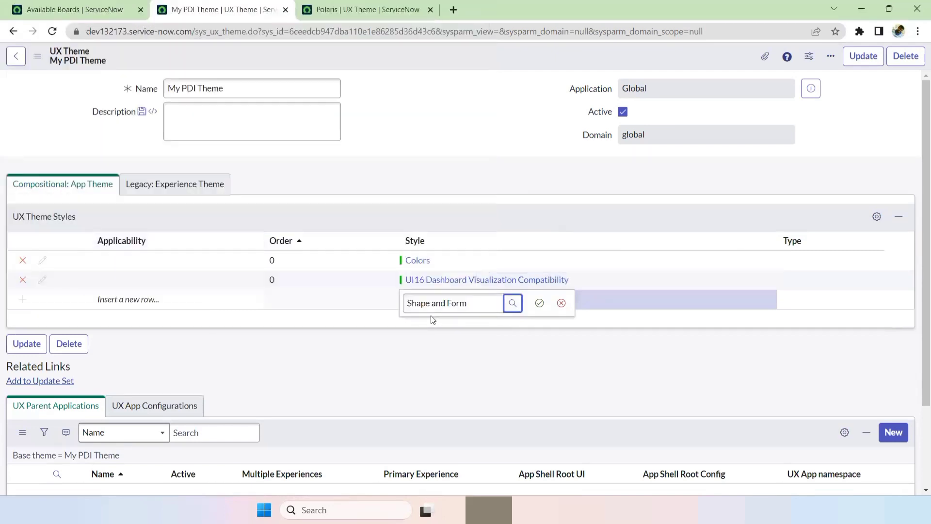
click(538, 304)
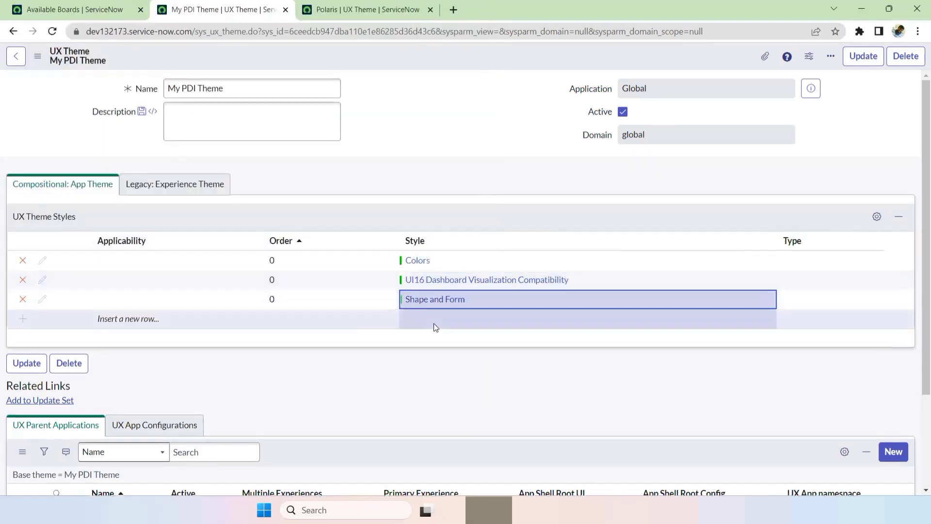
Add the Typography style row, save the theme, and close the Polaris tab.
click(433, 323)
click(433, 323)
click(513, 323)
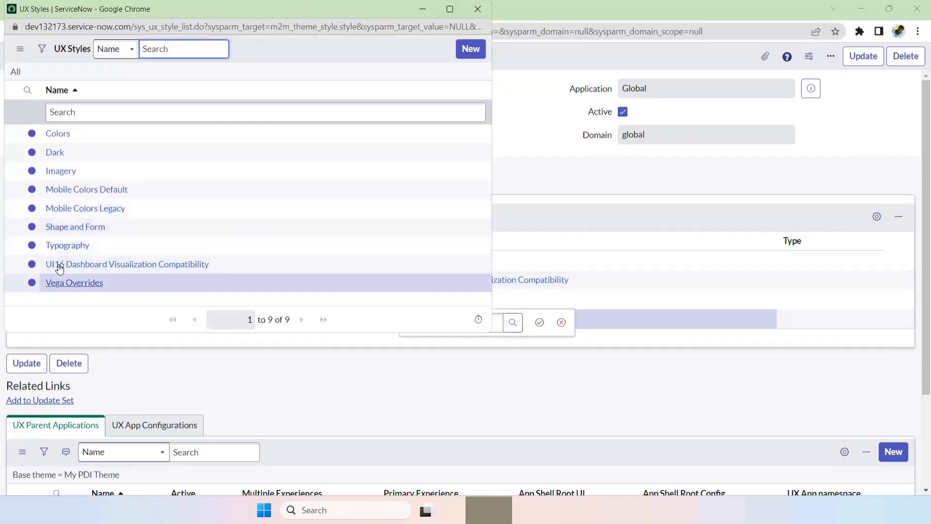
click(63, 245)
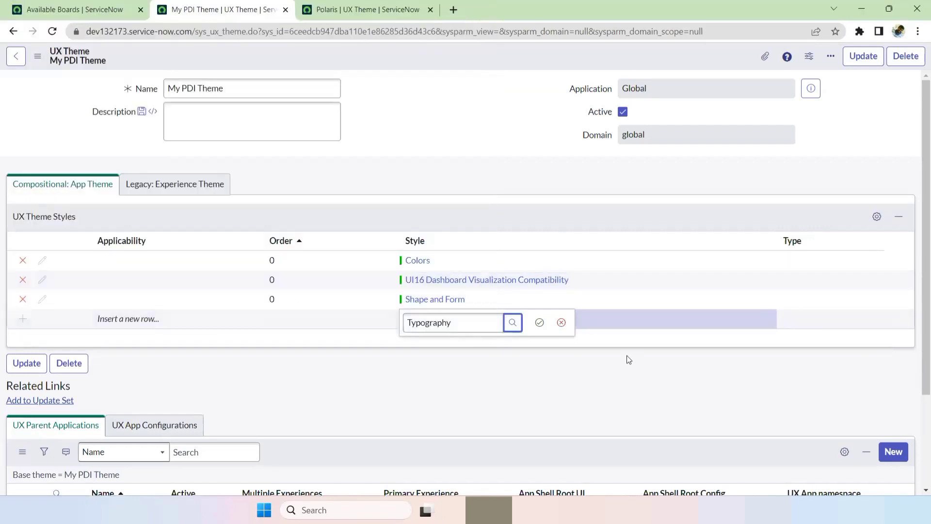
click(539, 322)
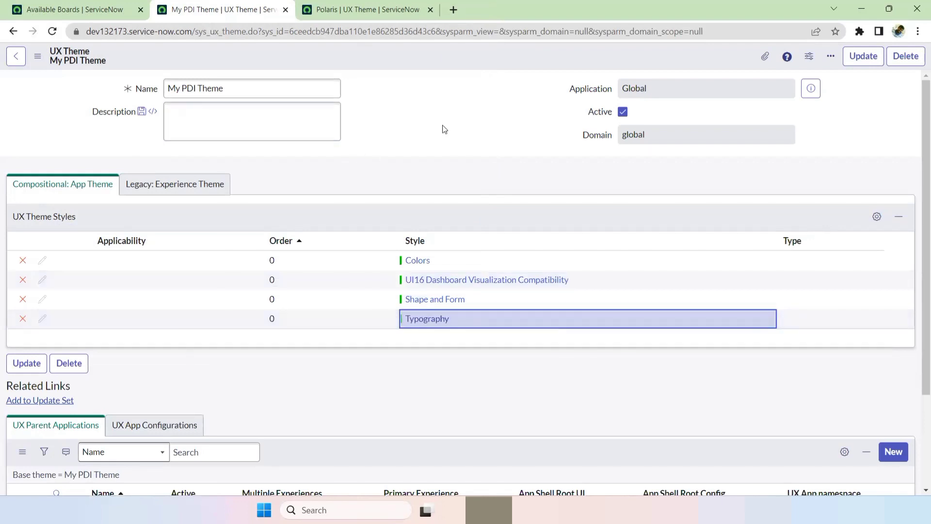
right_click(412, 54)
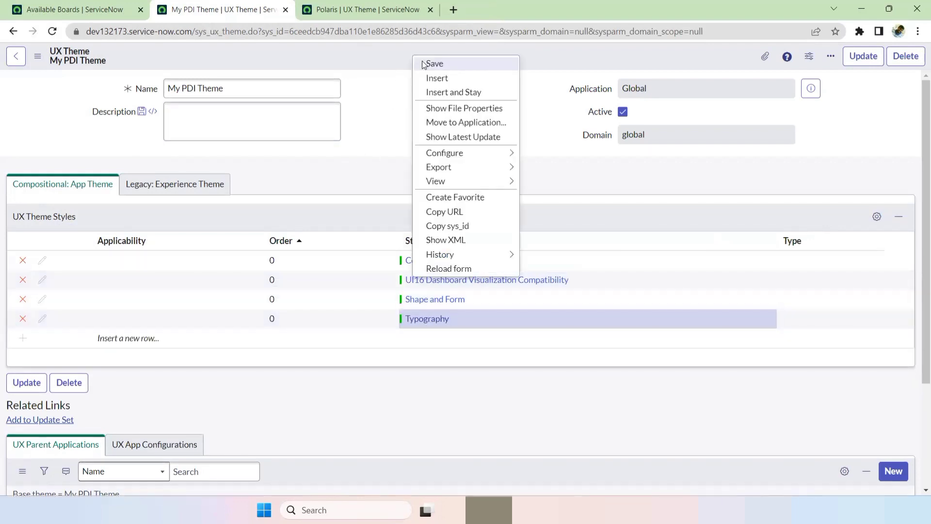
click(427, 65)
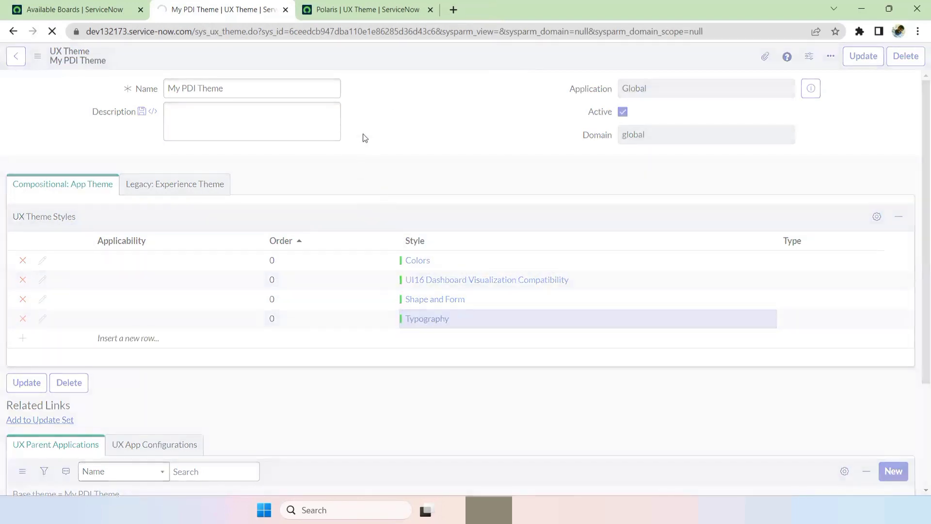
click(430, 10)
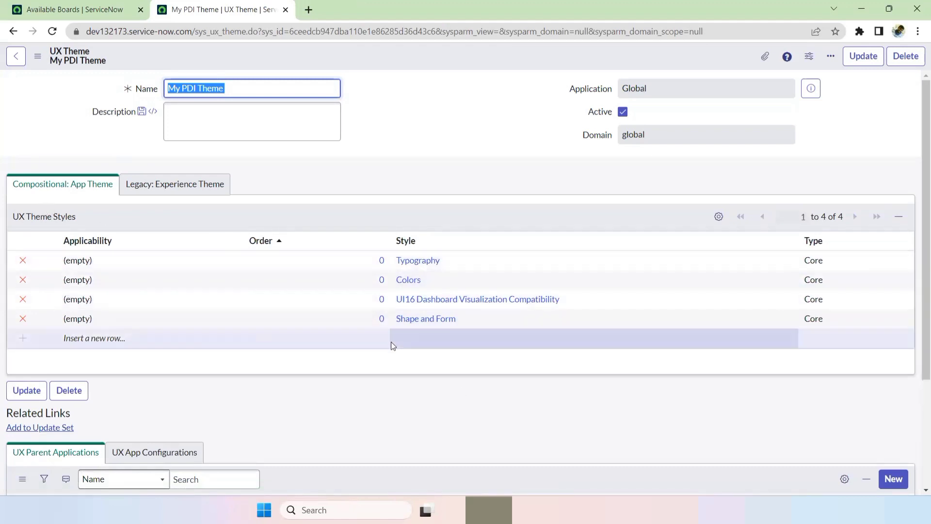
Insert a style row and start a new Core UX Style named MyPDI Theme.
double_click(446, 340)
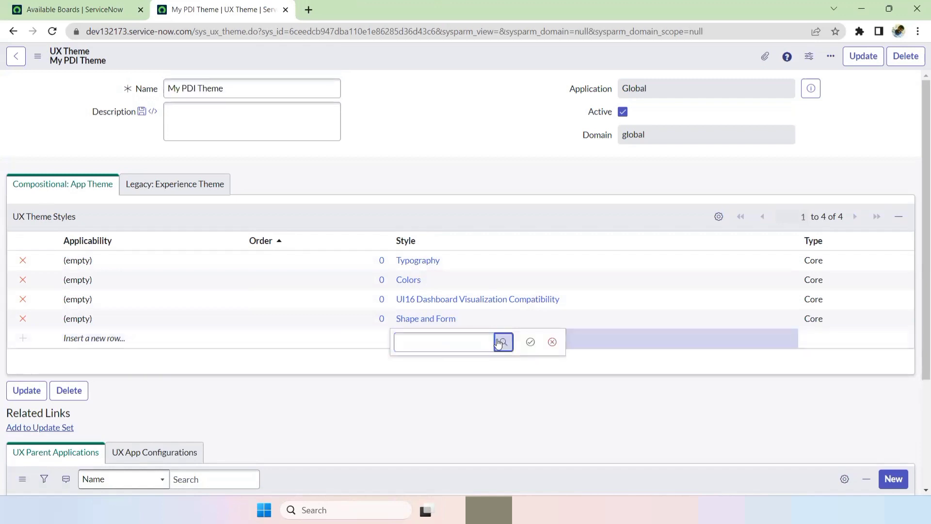
click(500, 342)
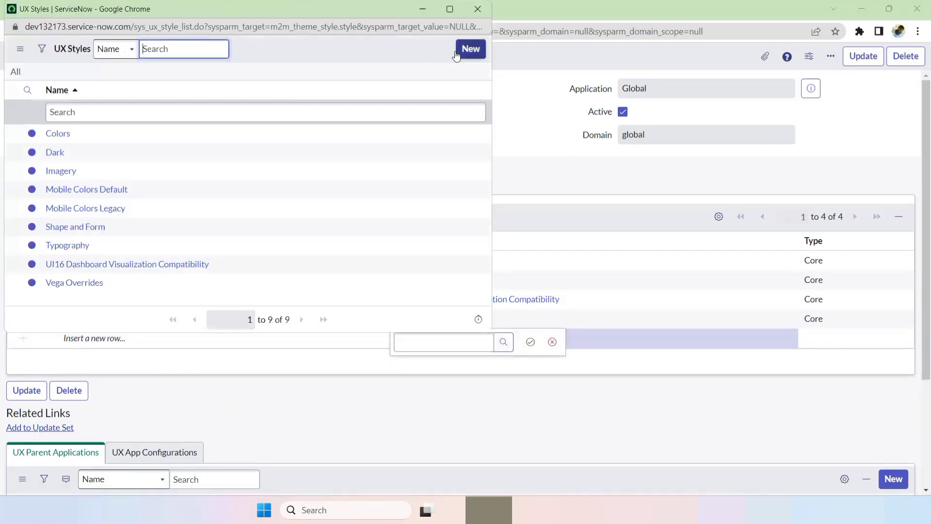
click(468, 49)
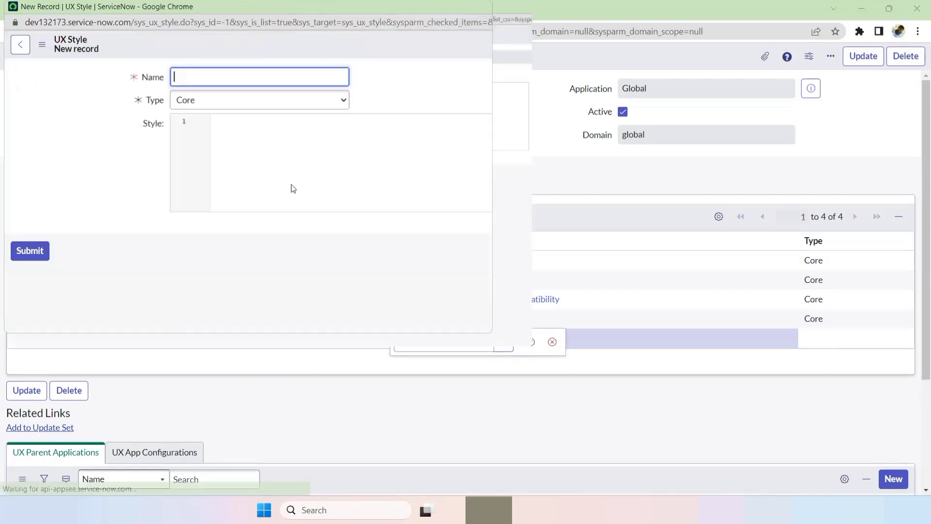
key(super+Up)
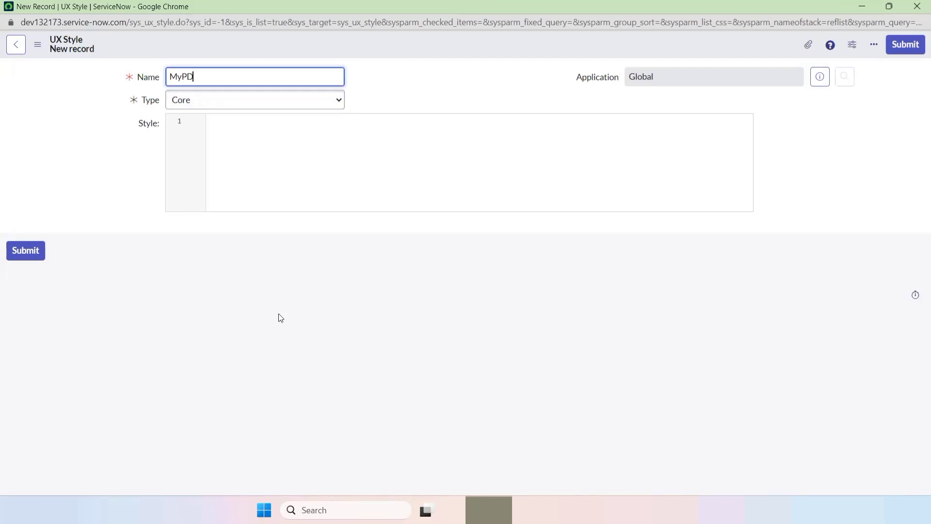
text(MyPDI Theme)
click(218, 104)
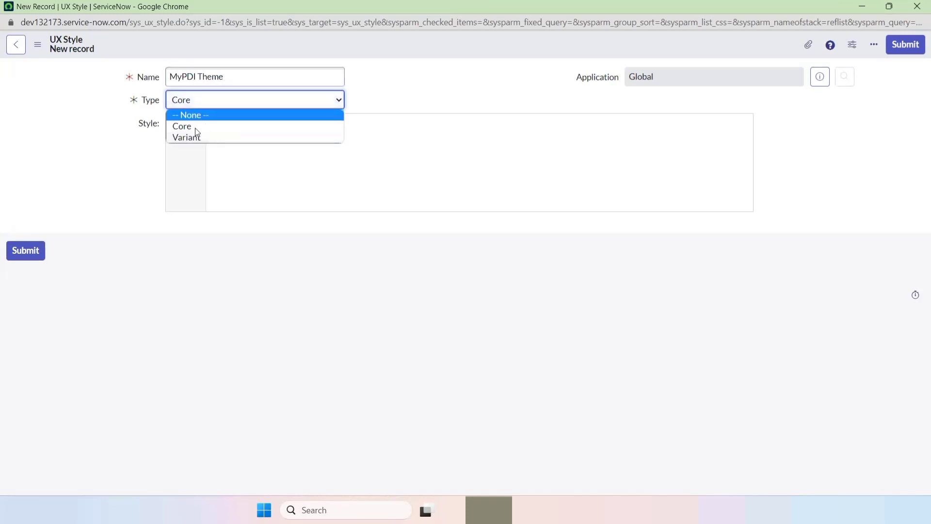
click(198, 126)
Paste the JSON colour definition into Style, review its values, and submit.
click(234, 118)
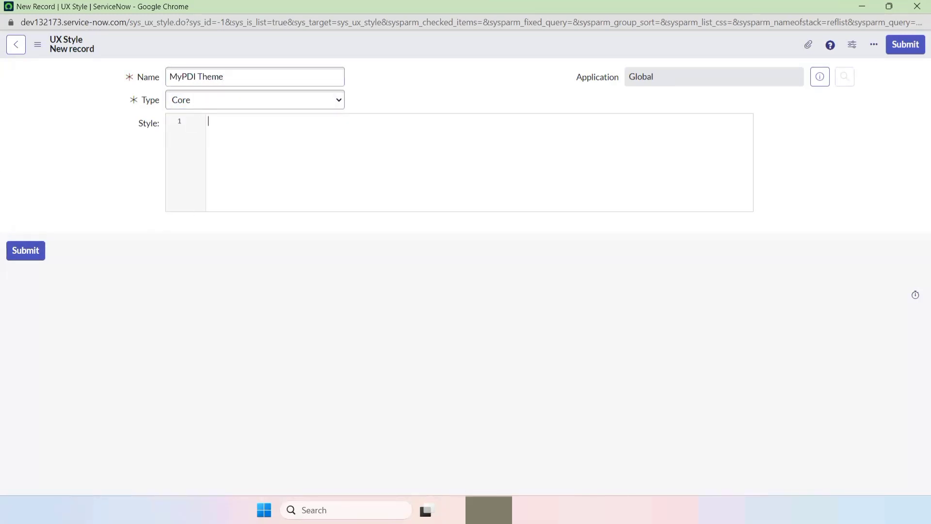
text({     "base": {         "--now-color--neutral": "153,153,153",         "--now-color--primary": "102,102,102",         "--now-color--secondary": "79, 152,189",         "--now-color_chrome--brand": "102,102,102"     },     "properties": {         "--now-color_brand--neutral": "153,153,153",         "--now-color_brand--primary": "102,102,102",         "--now-color_brand--secondary": "79, 152, 189"     } })
drag(221, 131, 299, 127)
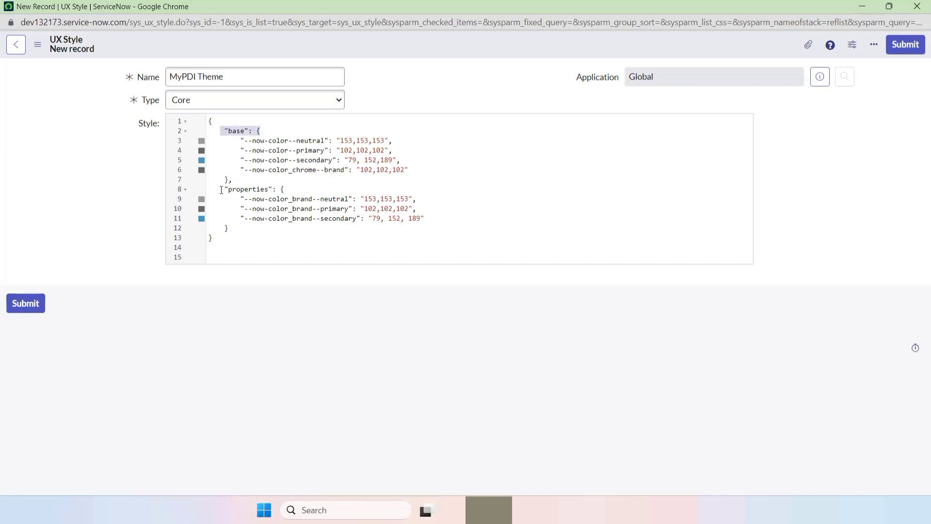
drag(221, 190, 286, 190)
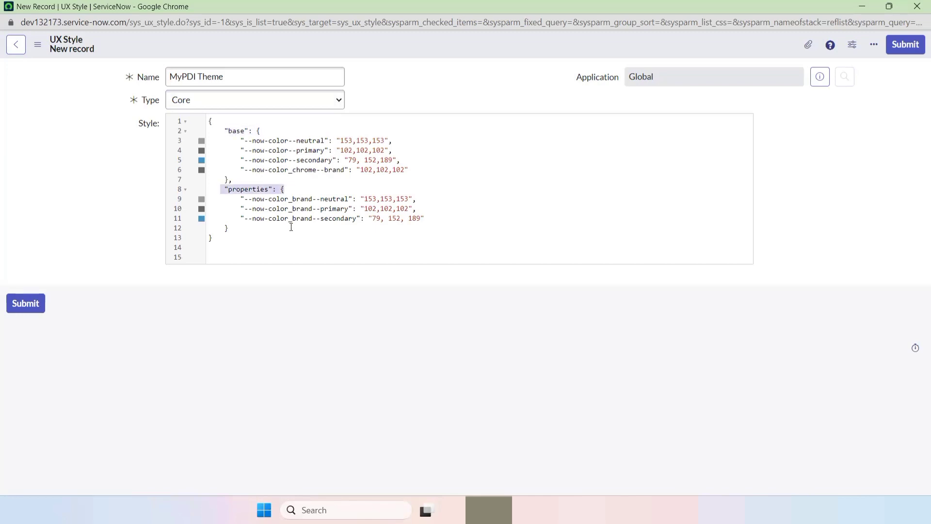
drag(340, 141, 380, 142)
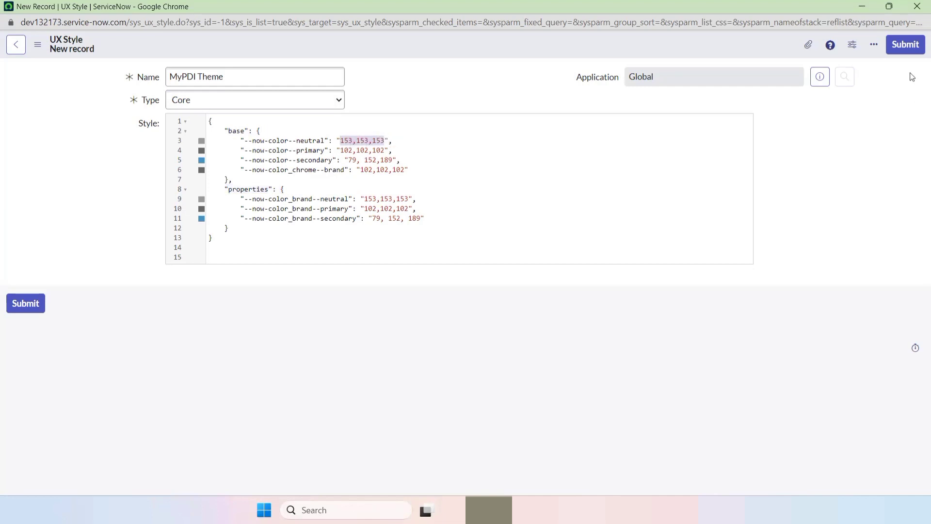
click(905, 44)
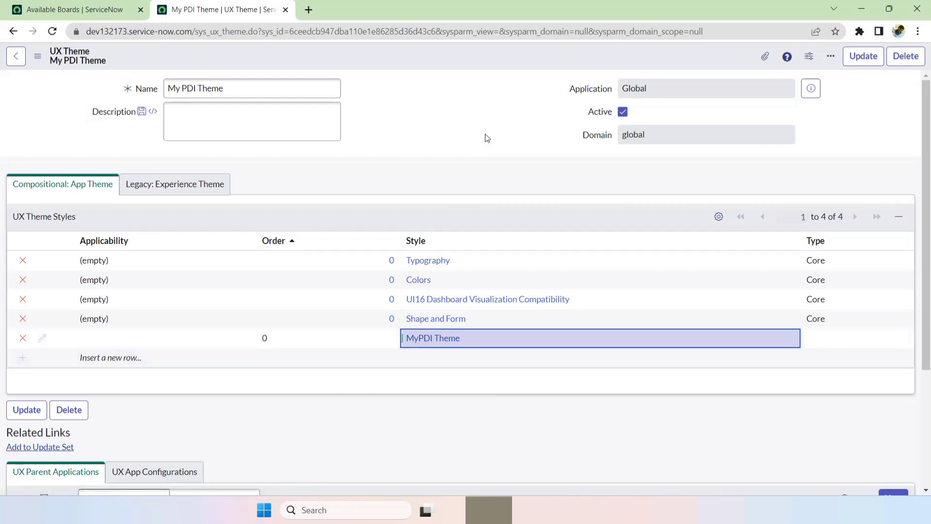
Open Theme Tools' Color Generator Algo V1 from bookmarks in a new tab.
click(309, 11)
click(899, 53)
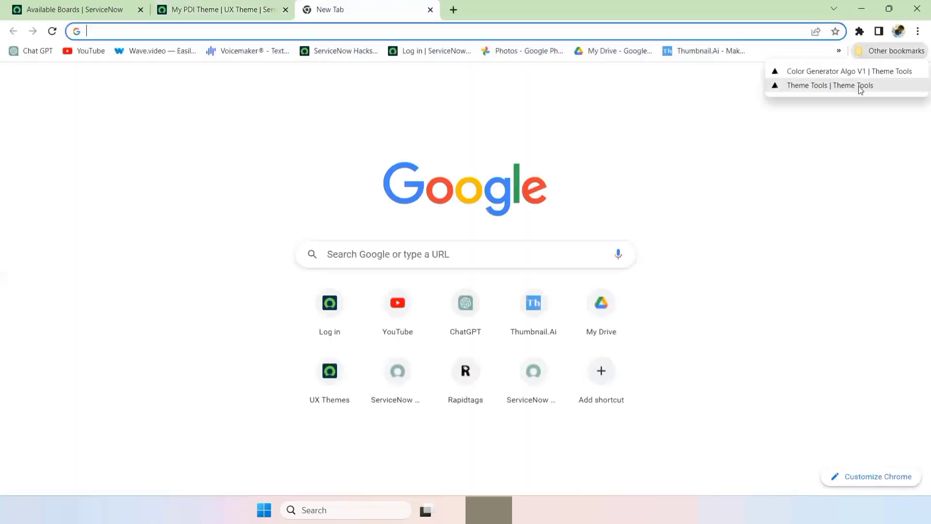
click(857, 86)
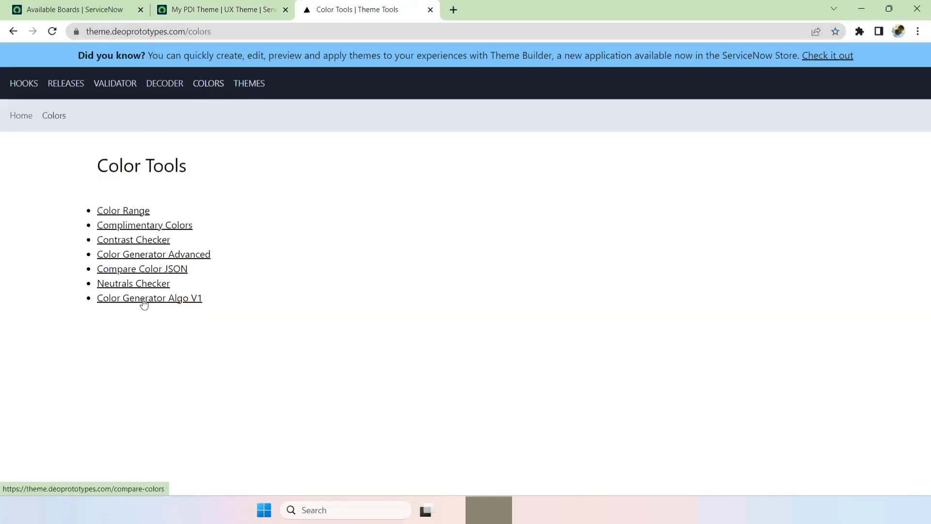
click(164, 305)
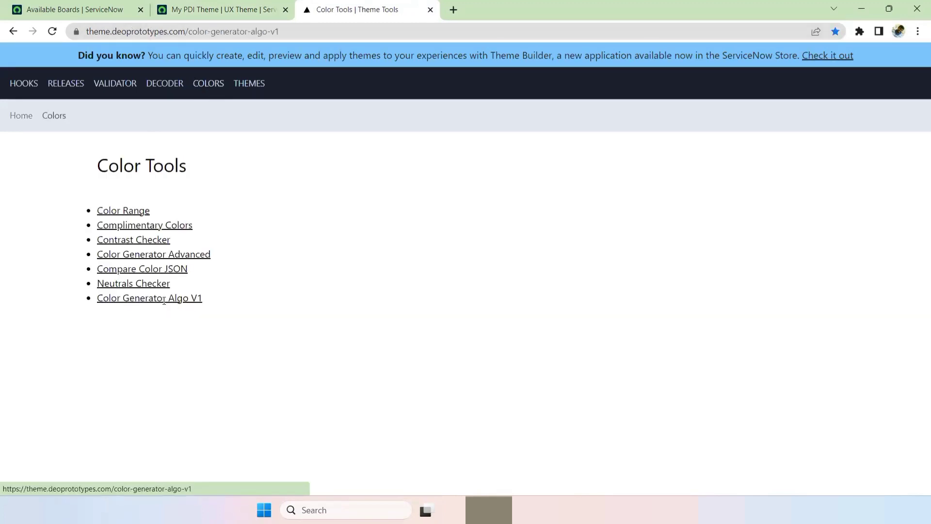
Set the Primary colour to teal #4FB5BD, copy its hex value, and open a blank tab.
scroll(81, 298, down, 4)
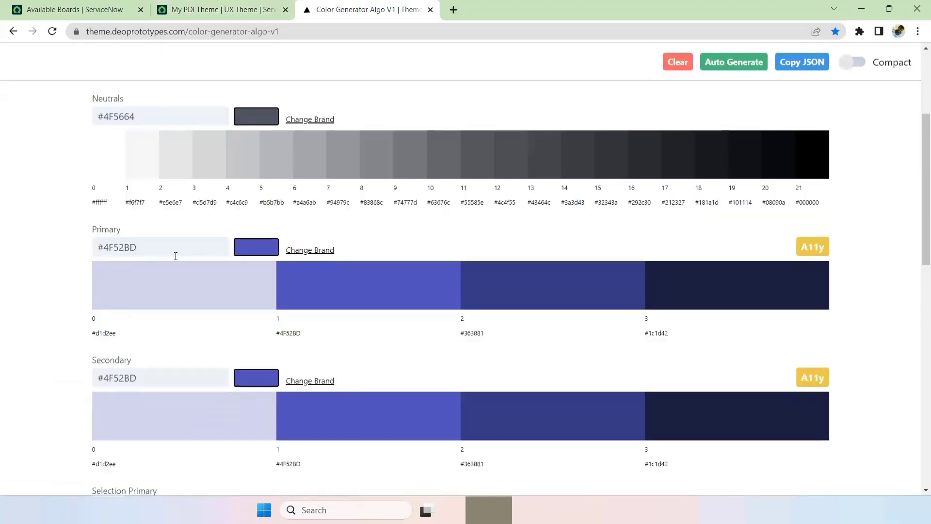
scroll(209, 297, up, 1)
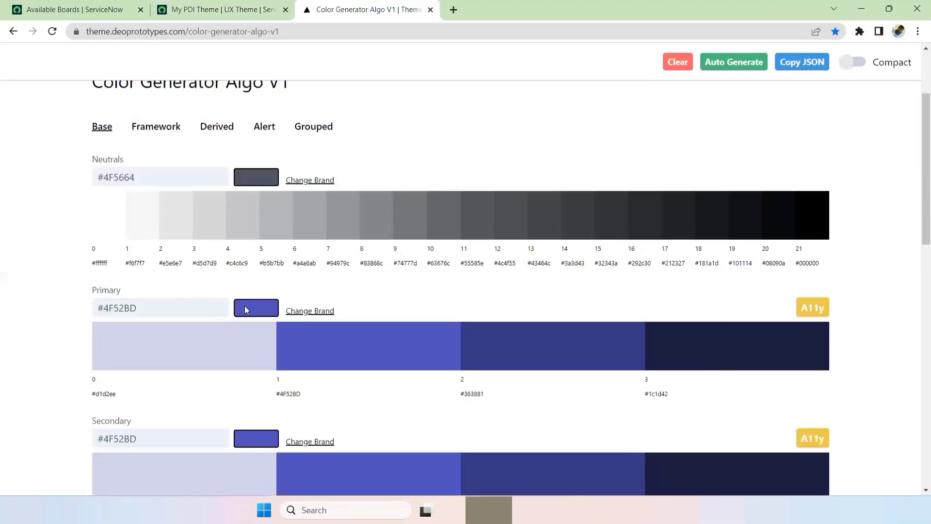
click(244, 306)
click(358, 257)
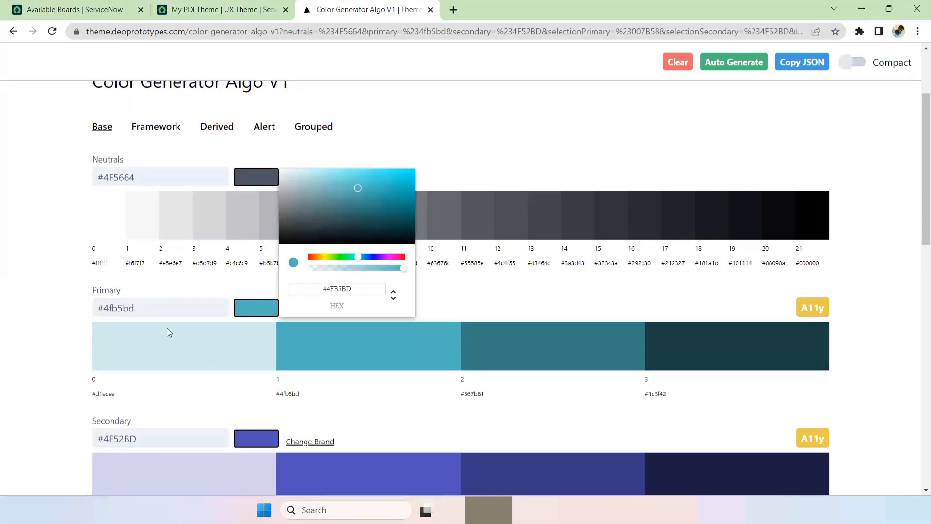
click(105, 313)
triple_click(93, 309)
key(ctrl+c)
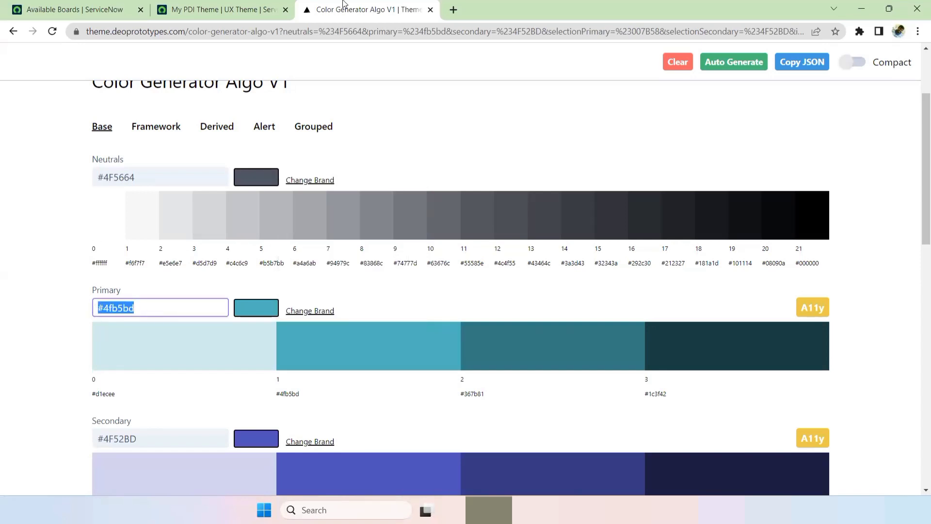
click(452, 11)
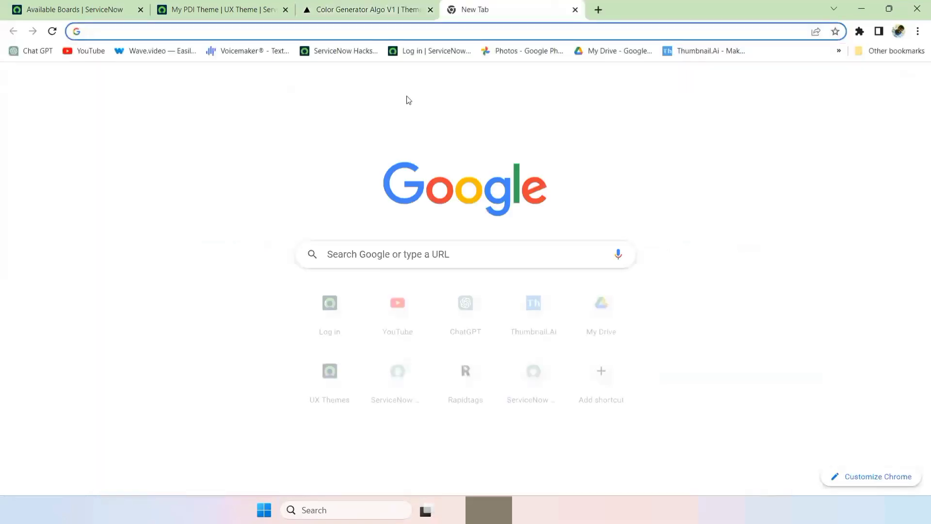
Search for a hex to rgb converter, open RapidTables, and paste #4fb5bd.
text(hex to r)
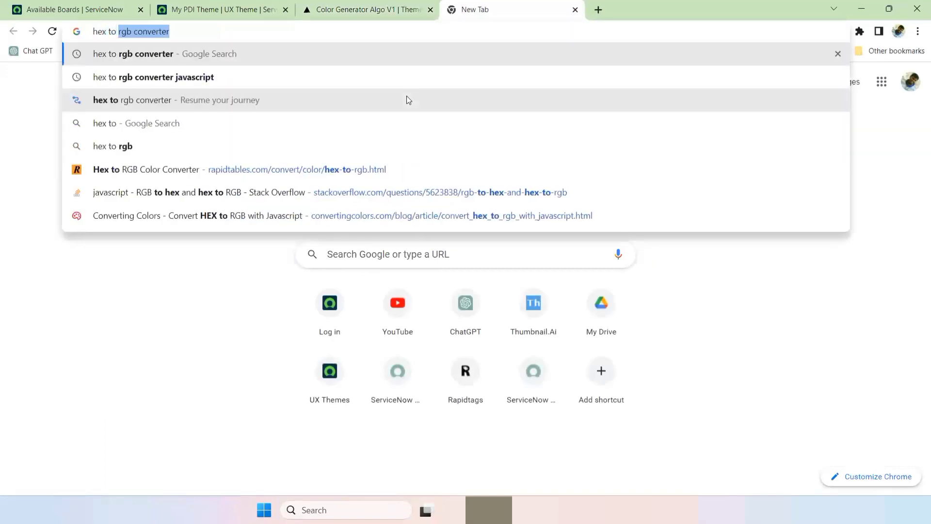
text(gb c)
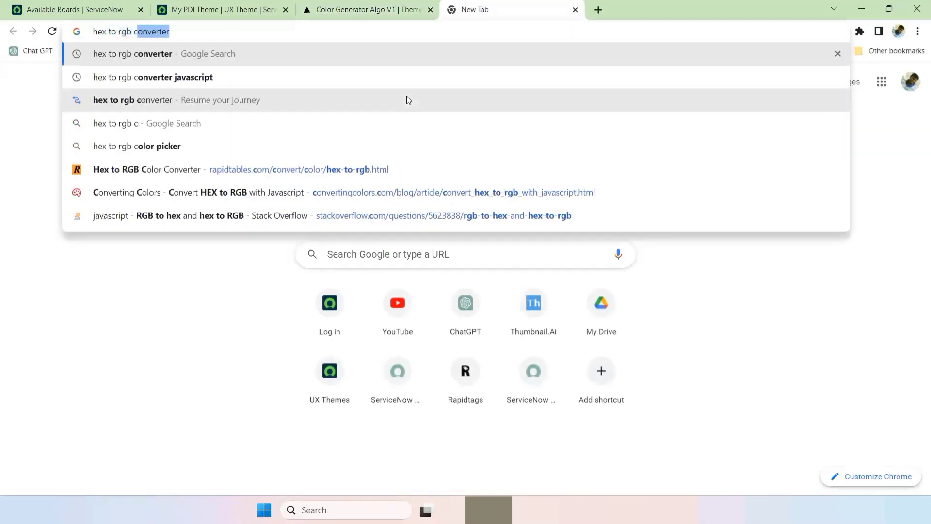
key(End)
key(Return)
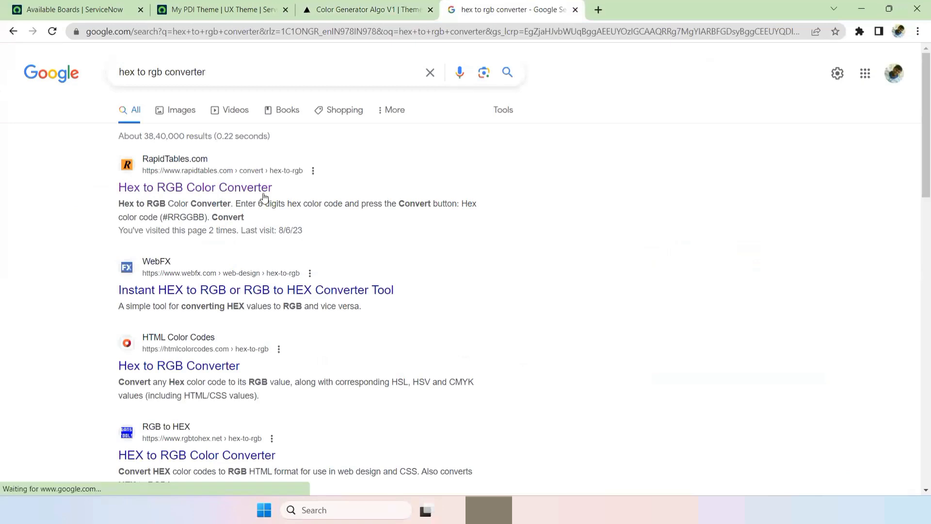
click(273, 193)
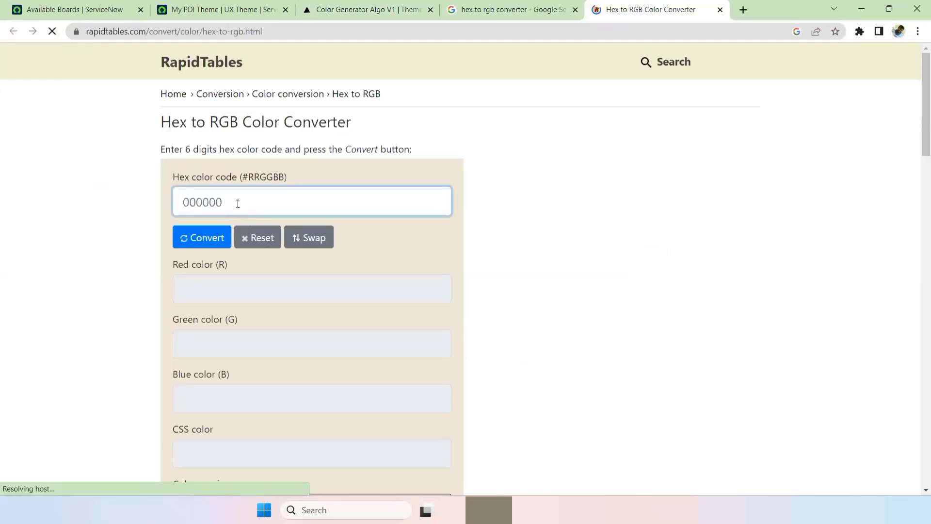
key(ctrl+v)
Convert #4fb5bd and select the resulting RGB numbers 79, 181, 189.
drag(248, 204, 150, 206)
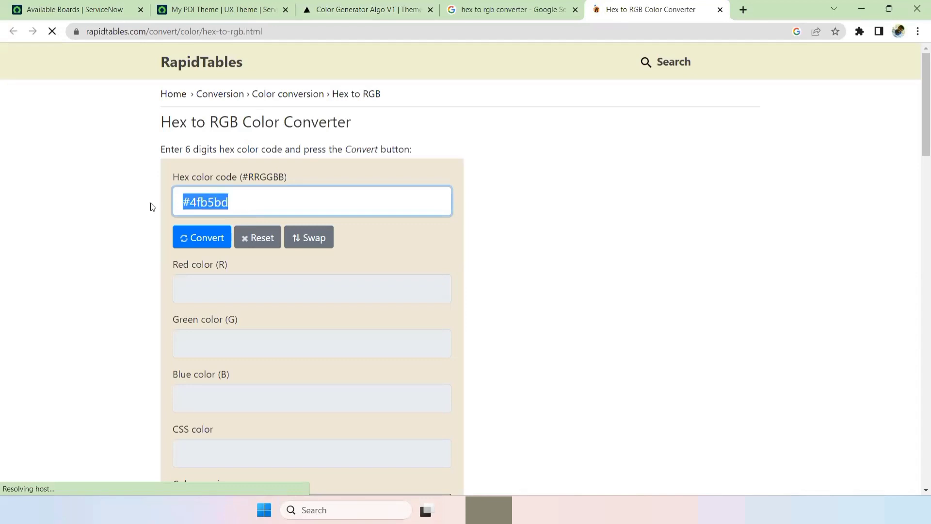
scroll(180, 189, down, 1)
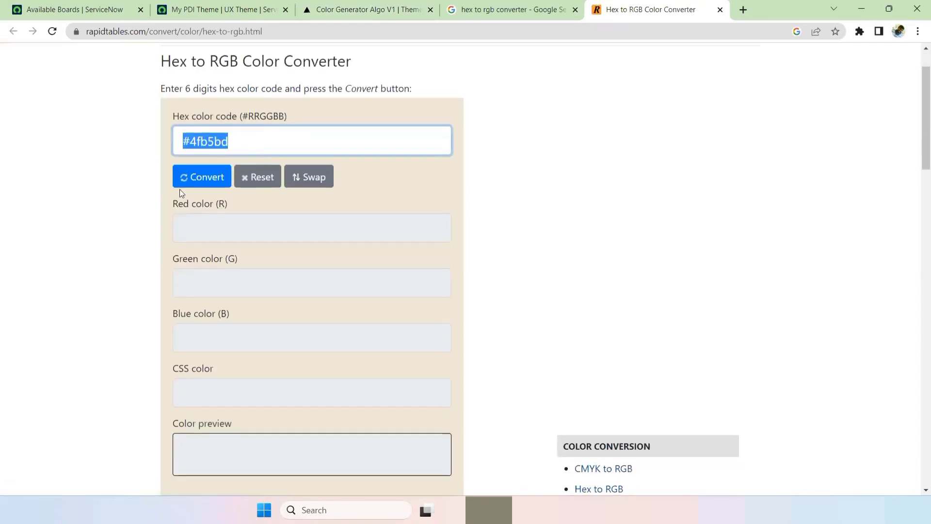
click(194, 179)
scroll(197, 369, down, 1)
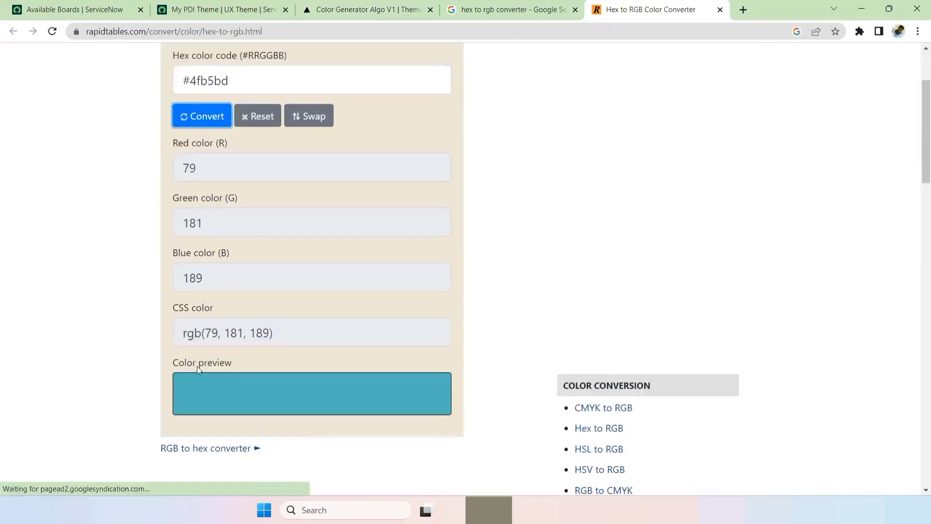
drag(205, 335, 265, 331)
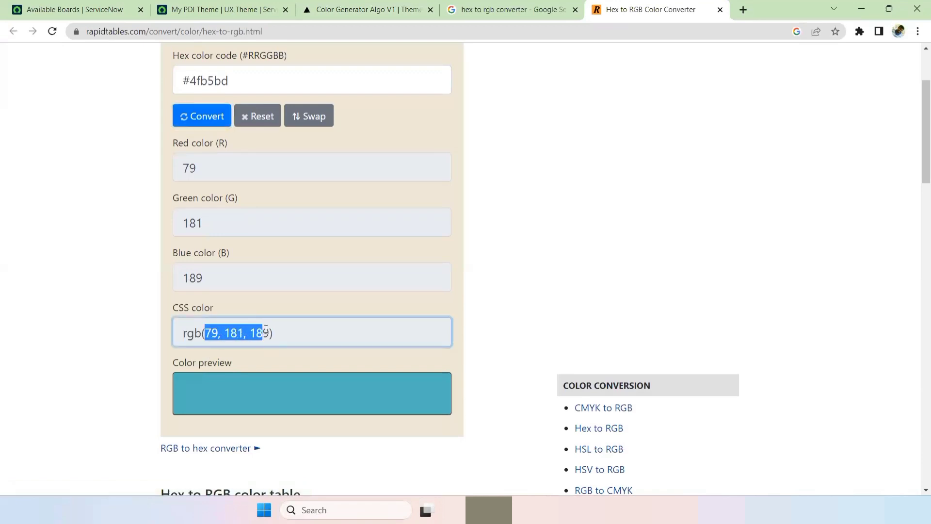
click(252, 9)
Open the MyPDI Theme style record and inspect its neutral colour value 153,153,153.
click(449, 347)
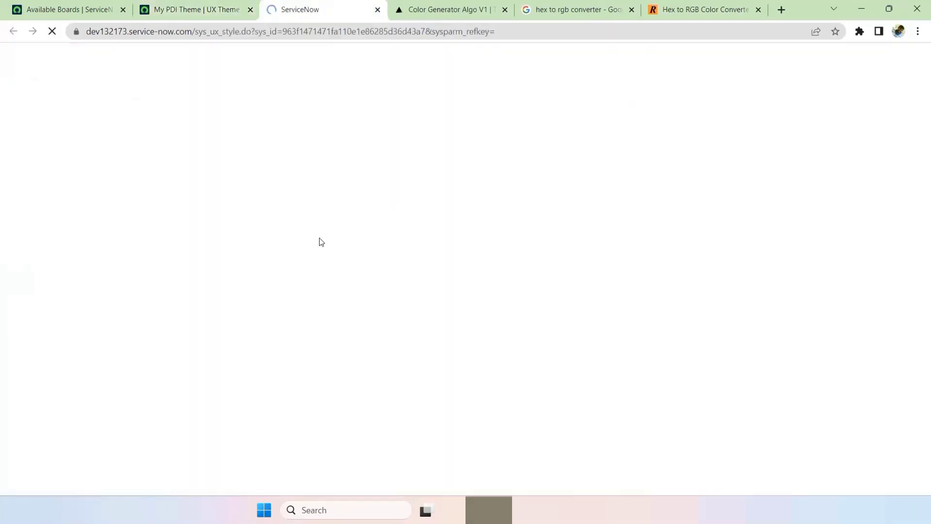
drag(338, 152, 382, 151)
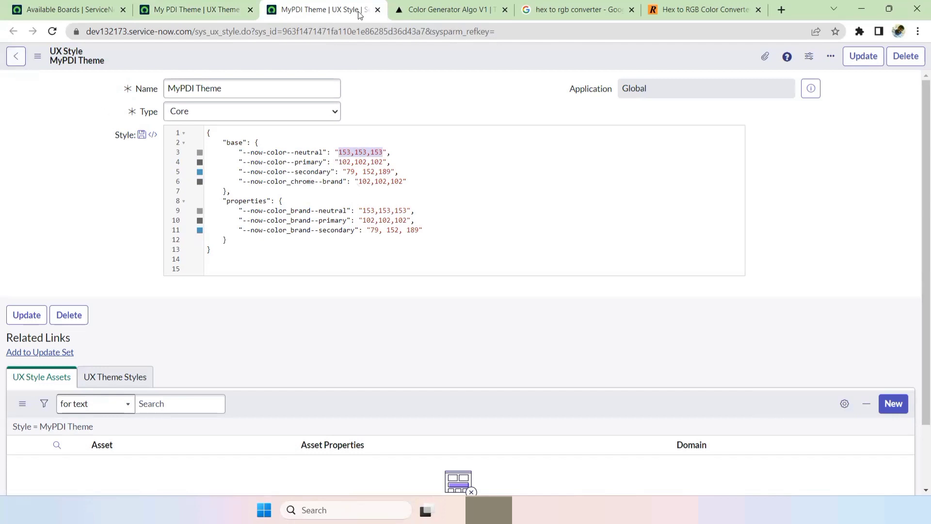
Save the theme with the MyPDI Theme row, set that row's Order to 1, and save again.
click(378, 10)
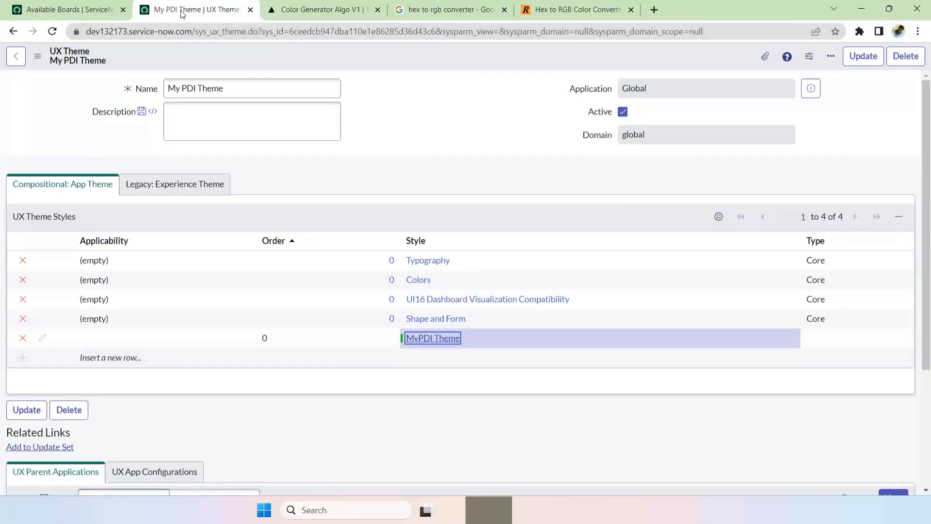
right_click(401, 57)
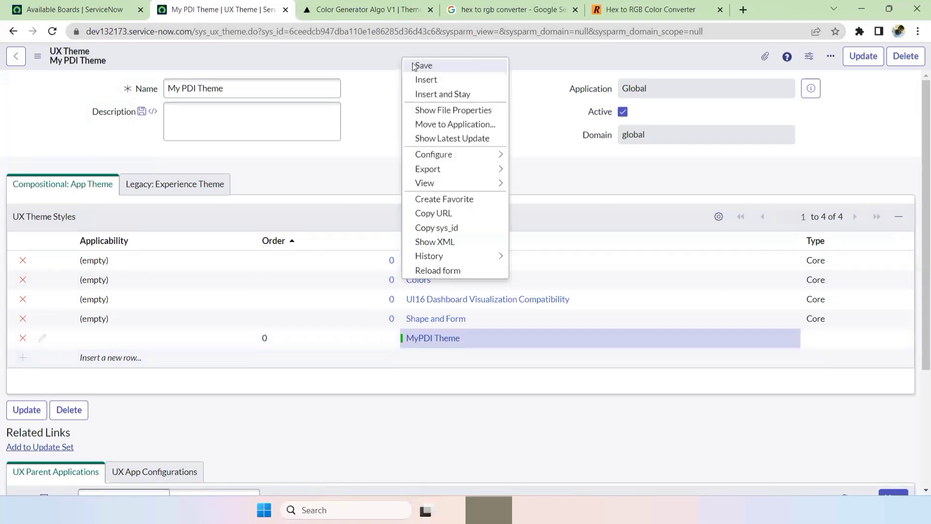
click(1, 209)
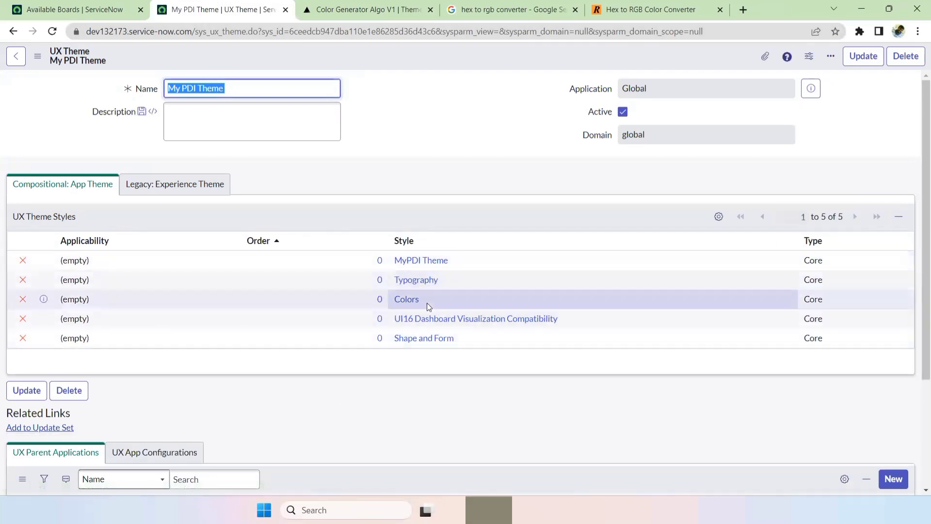
double_click(407, 303)
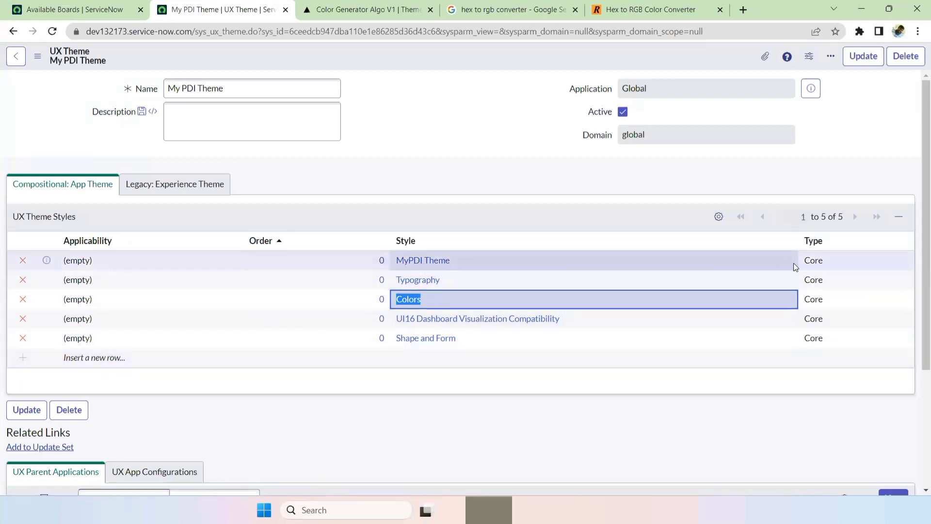
double_click(362, 260)
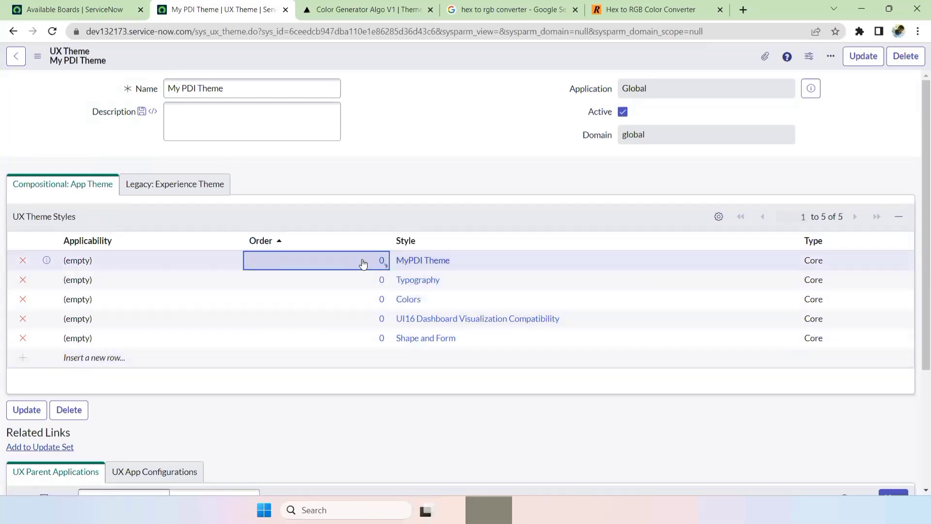
text(1)
click(364, 264)
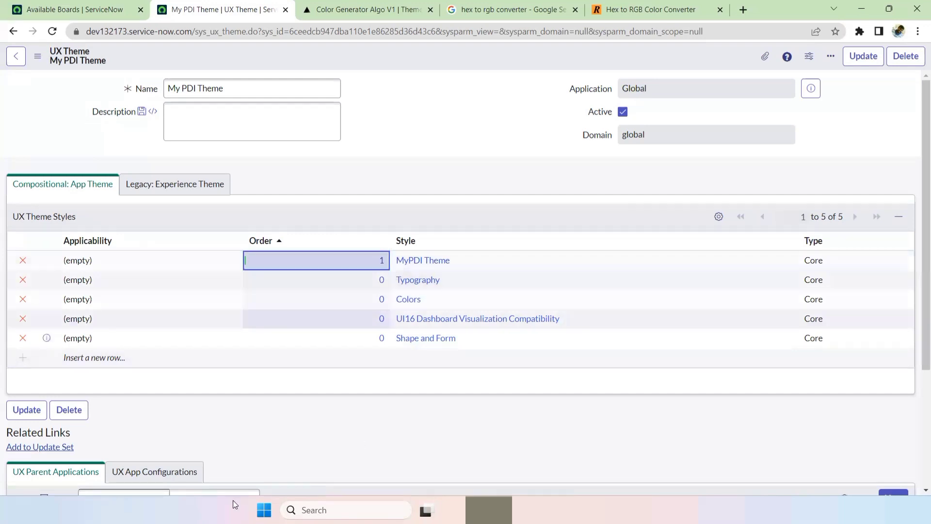
right_click(400, 60)
click(423, 71)
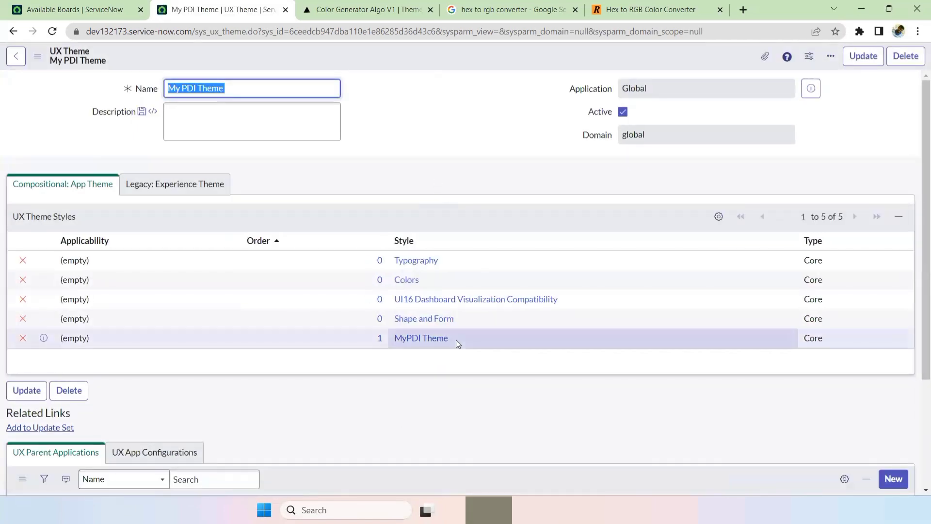
click(456, 342)
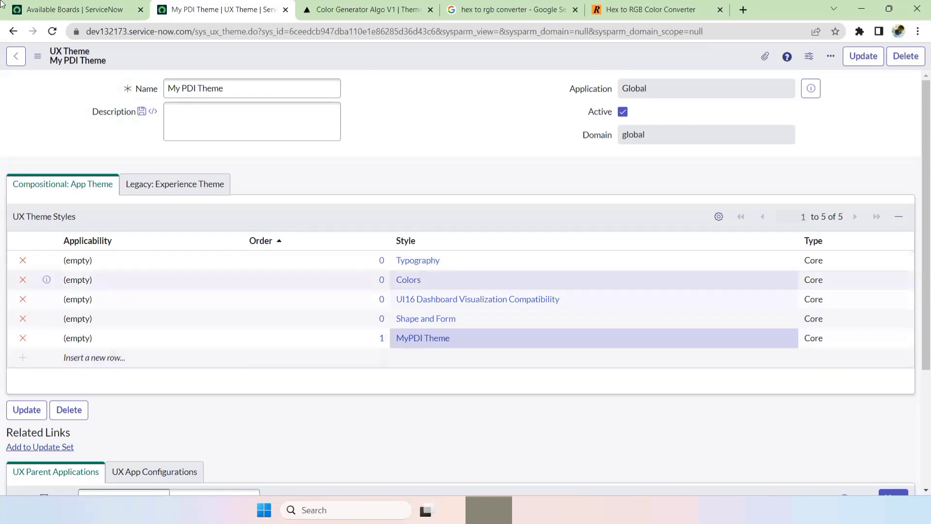
Open System Properties via sys_proper and start a new string property glide.ui.polaris.theme.custom.
click(49, 9)
drag(43, 91, 87, 90)
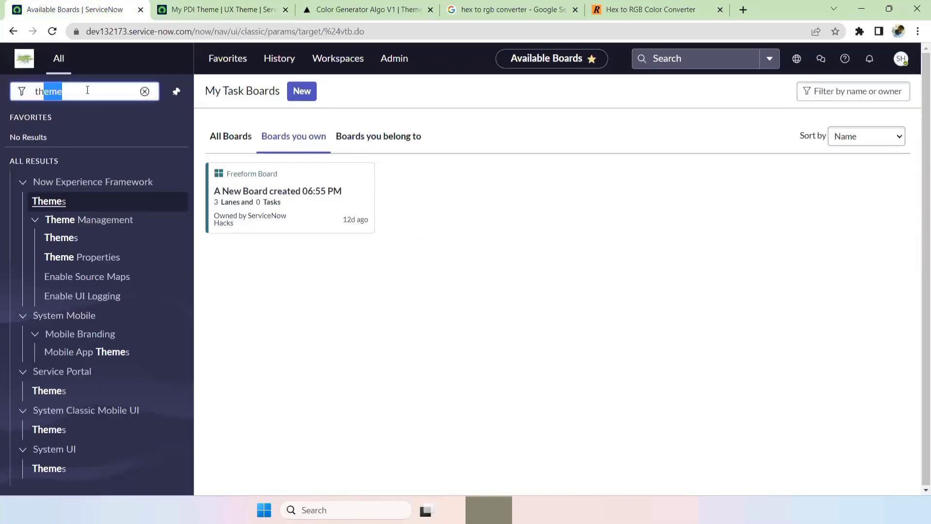
key(BackSpace)
key(BackSpace)
key(BackSpace)
text(sy)
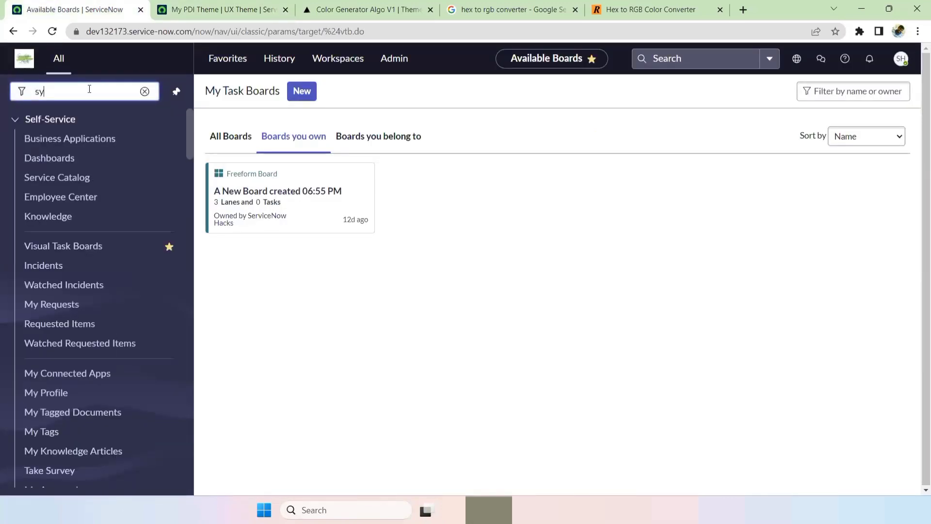
text(s_properties.LIST)
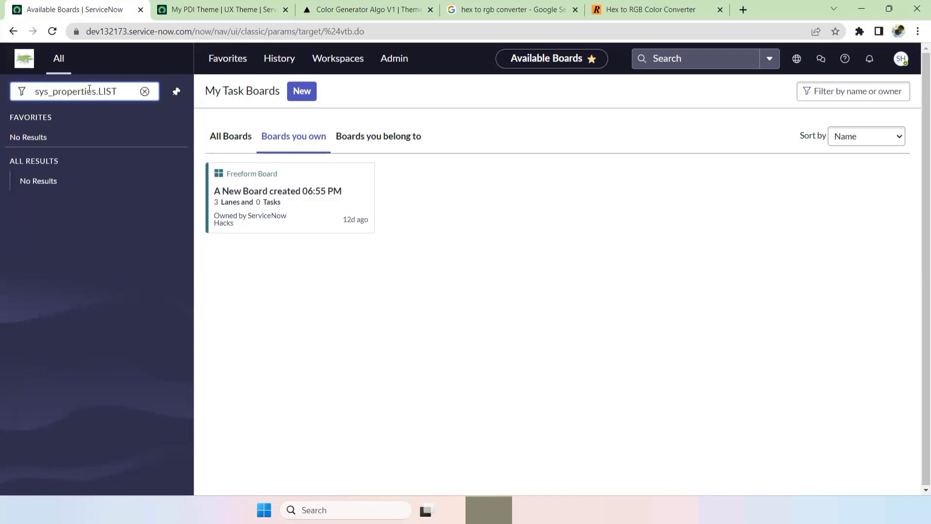
key(Return)
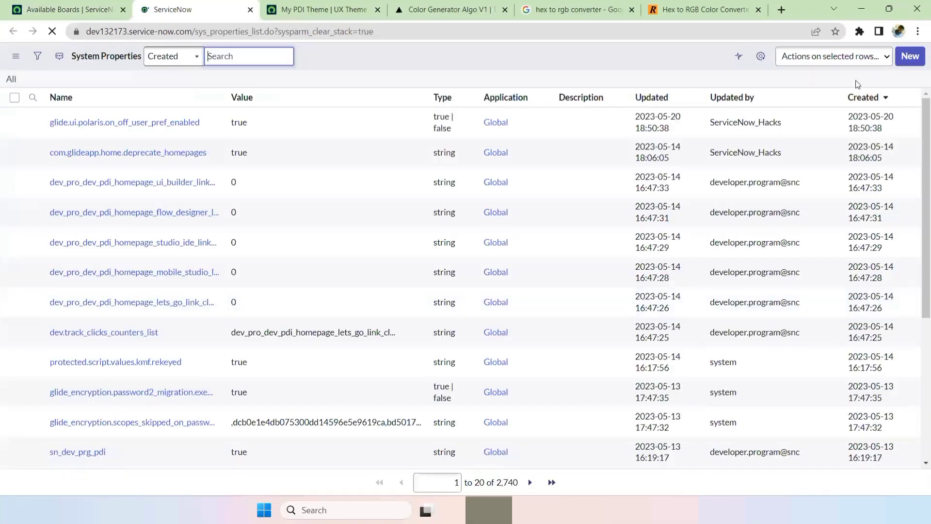
click(910, 56)
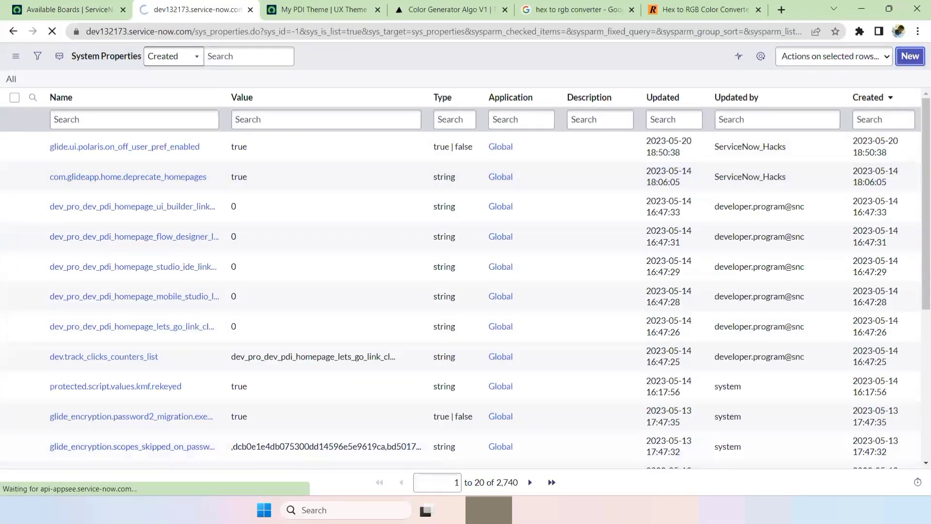
text(glide.ui.polaris.theme.custom)
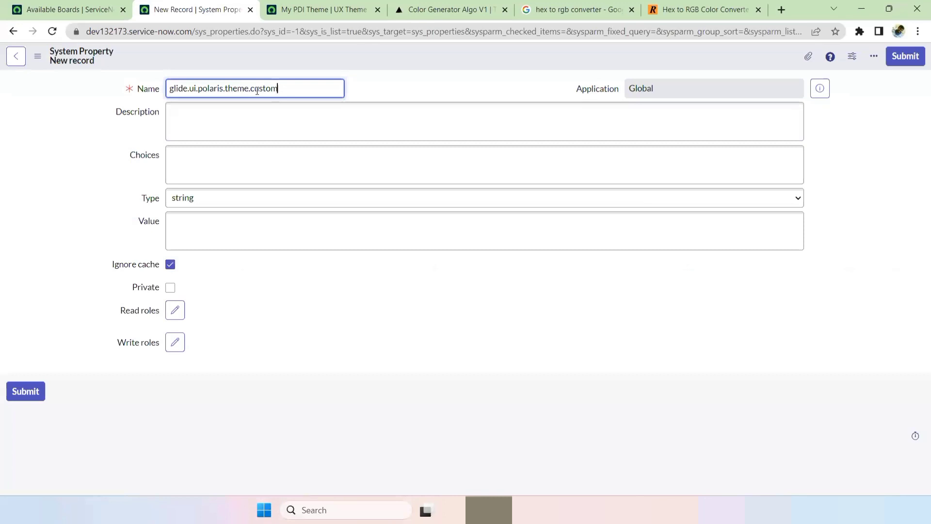
click(226, 203)
click(226, 203)
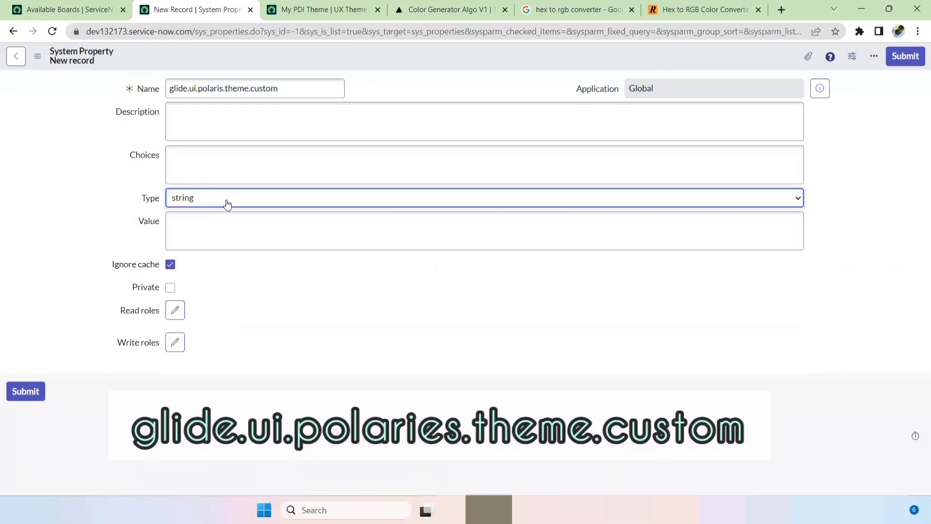
Paste My PDI Theme's sys_id into the property's Value, save it, and return to the list.
click(296, 5)
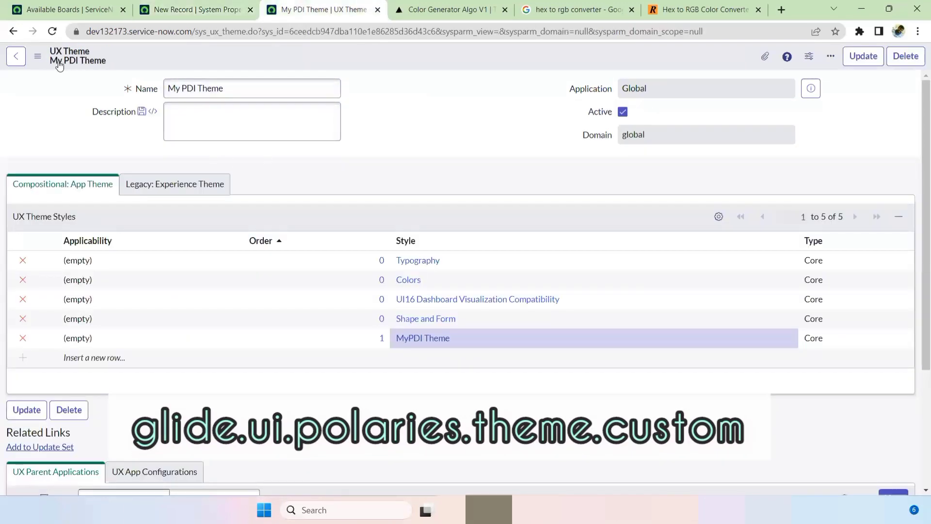
right_click(367, 62)
click(393, 231)
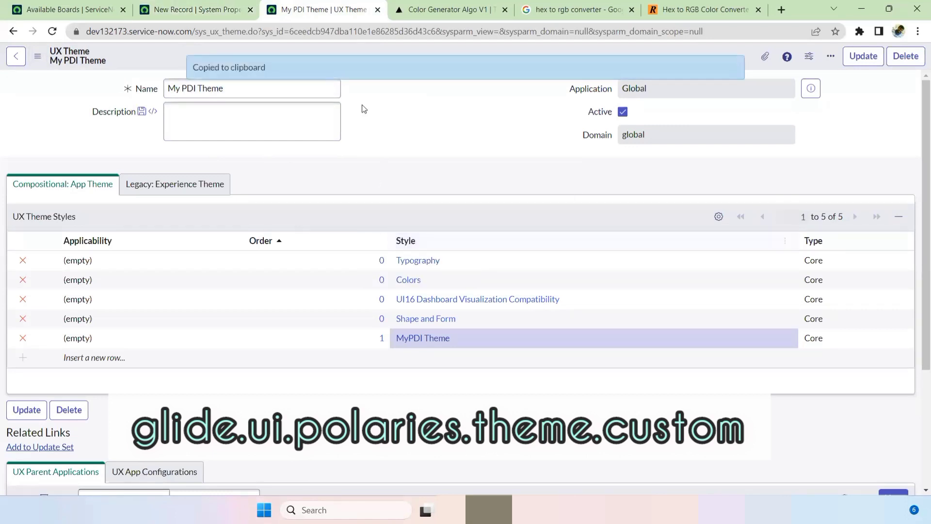
click(217, 18)
right_click(220, 227)
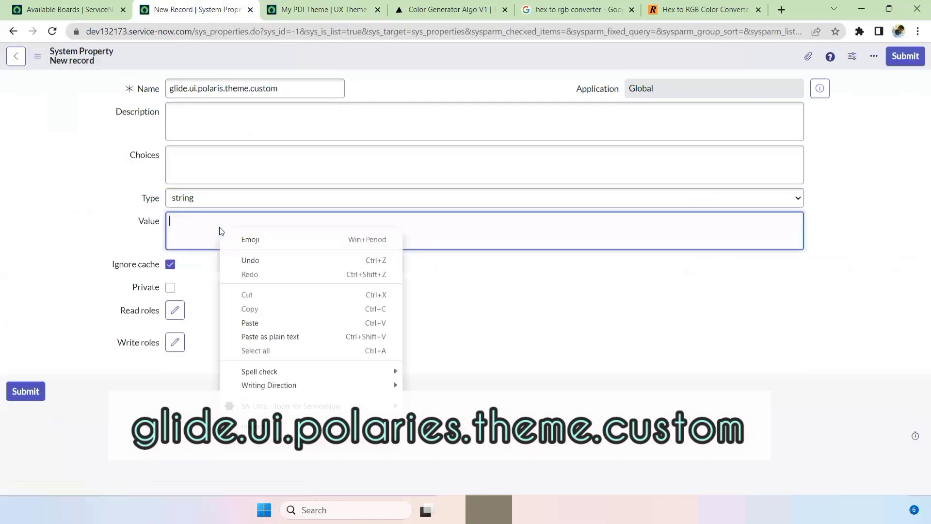
click(250, 323)
right_click(476, 54)
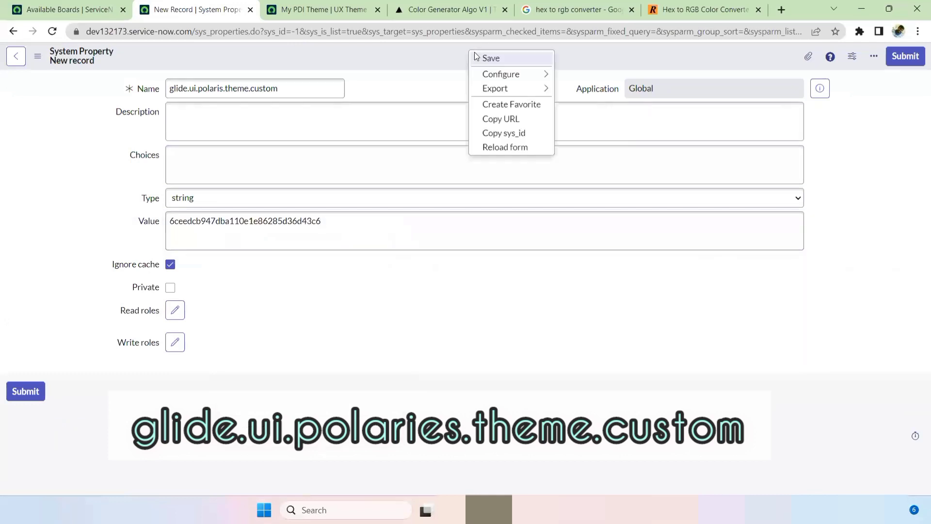
click(481, 62)
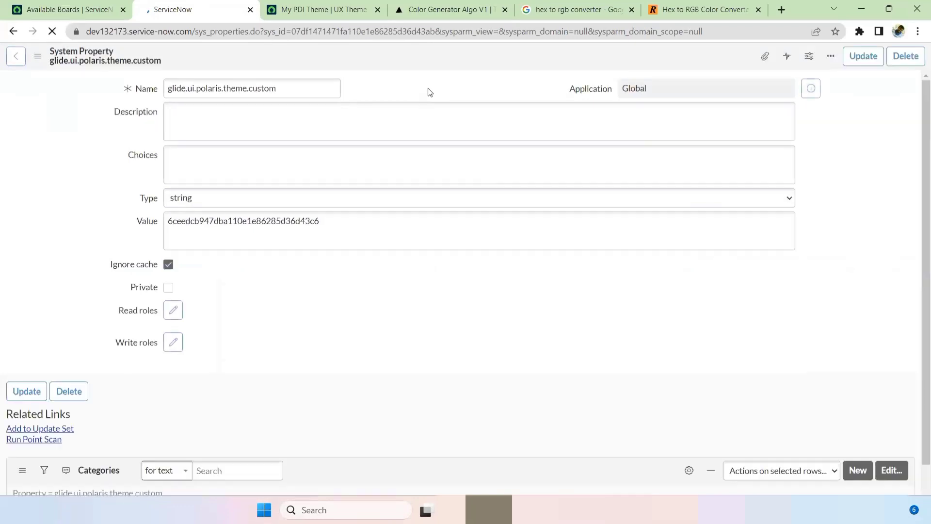
click(13, 31)
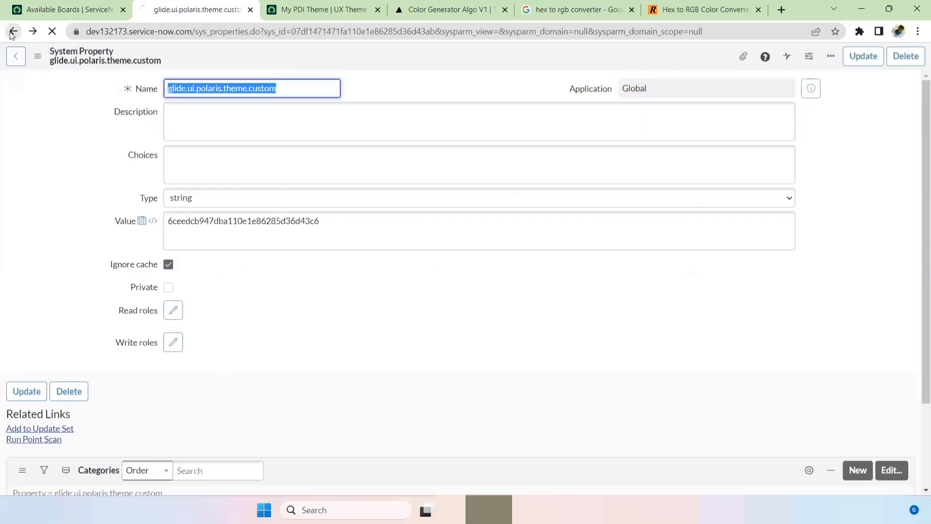
click(13, 31)
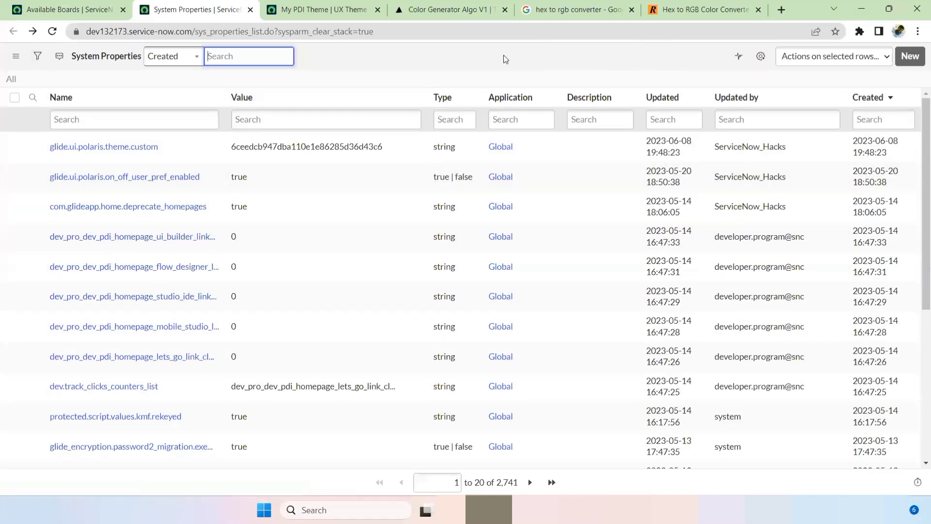
click(51, 13)
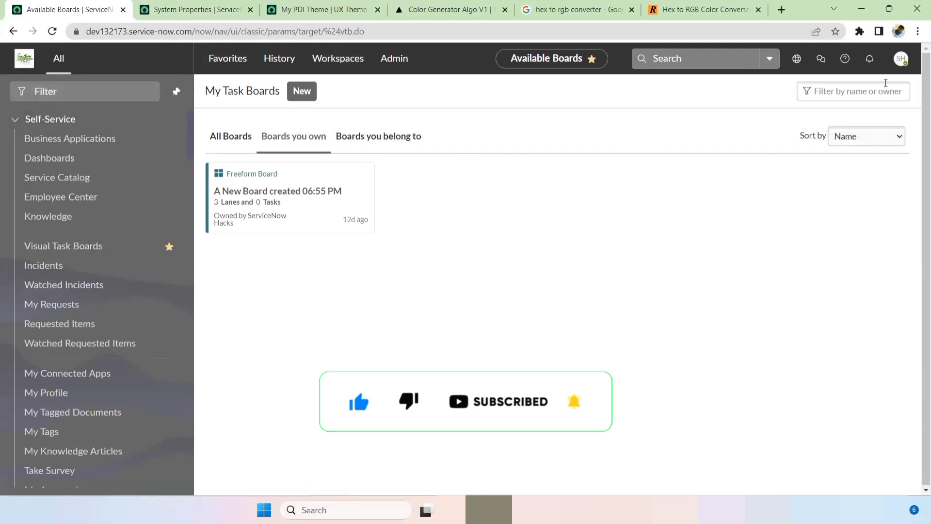
click(900, 60)
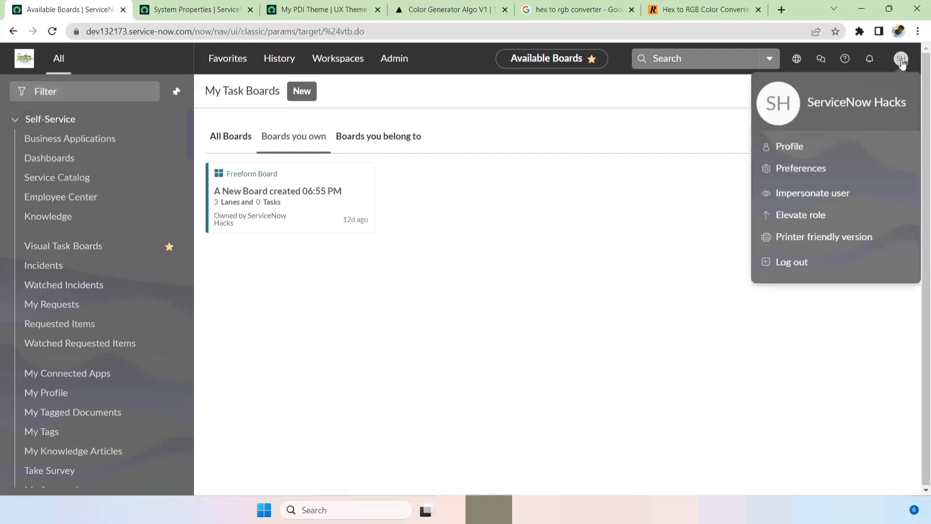
click(803, 170)
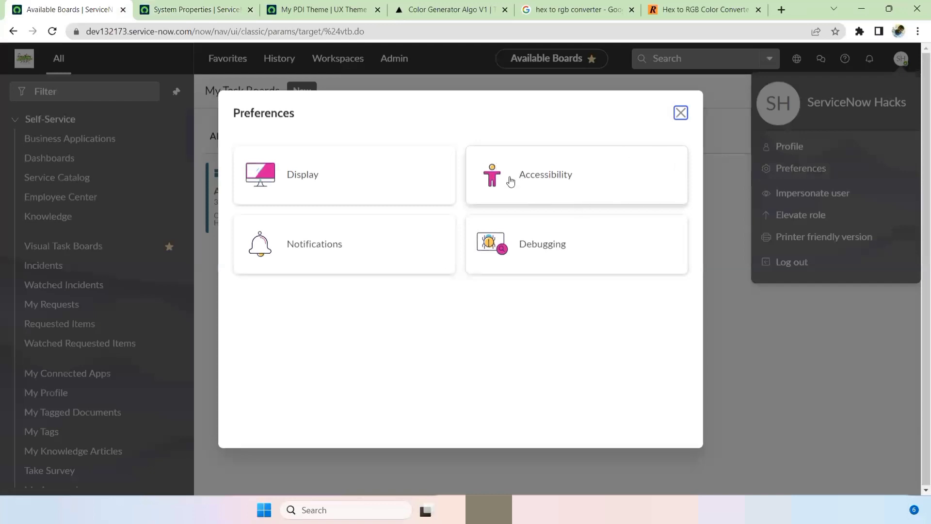
click(681, 113)
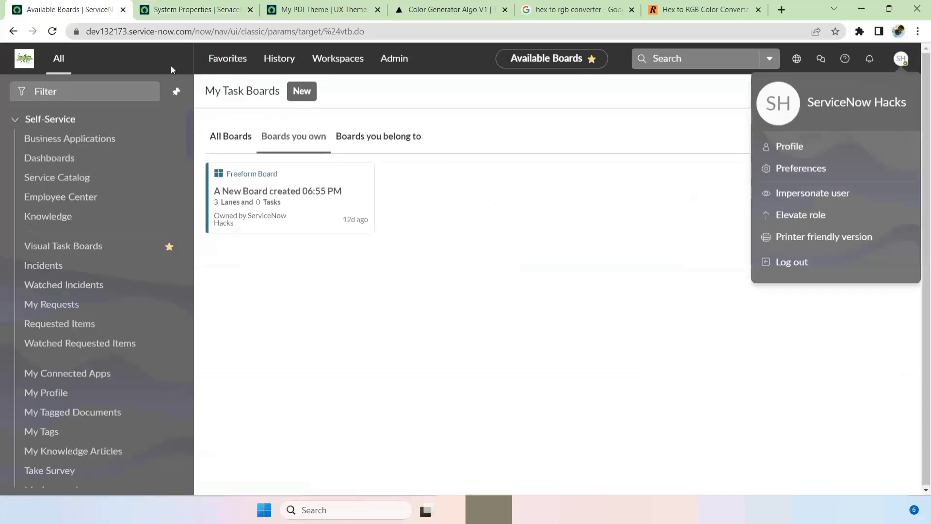
click(144, 4)
click(110, 120)
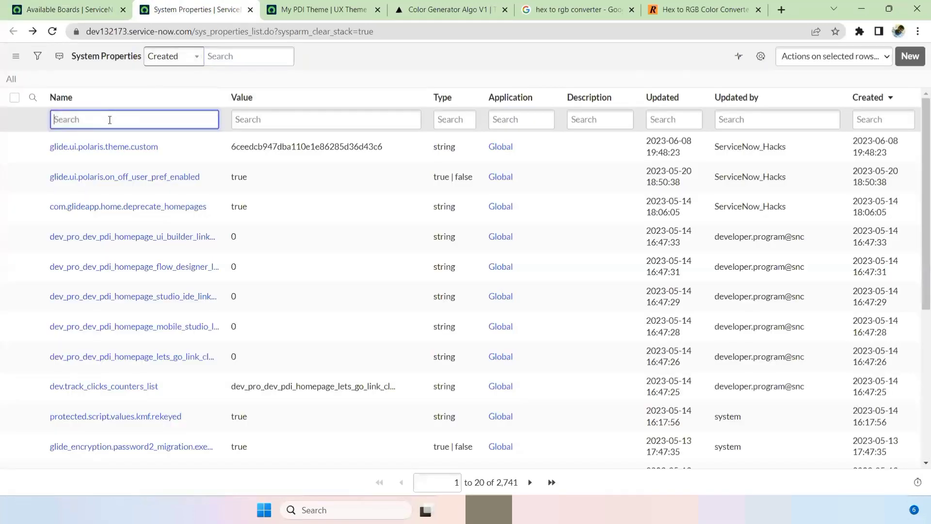
Filter properties by *polar, confirm glide.ui.polaris.dark_themes_enabled is true, and close its tab.
text(*polar)
key(Return)
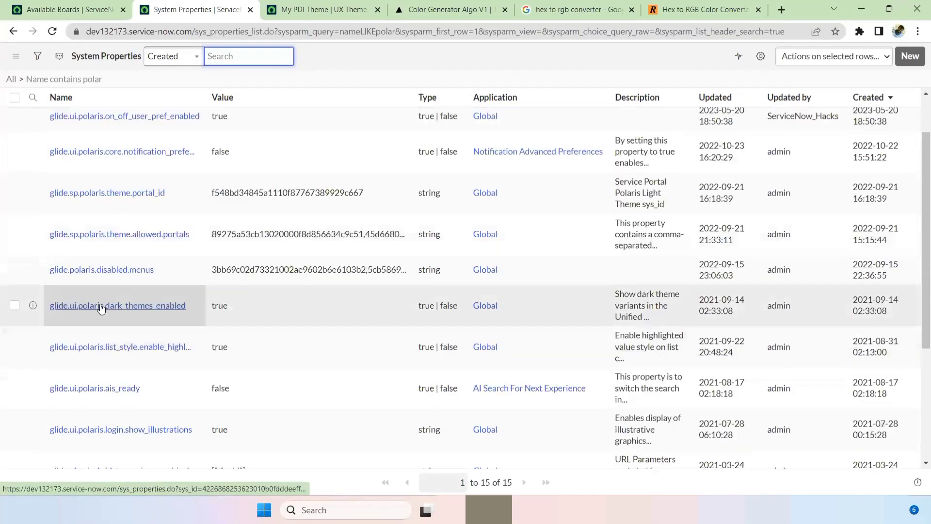
middle_click(100, 304)
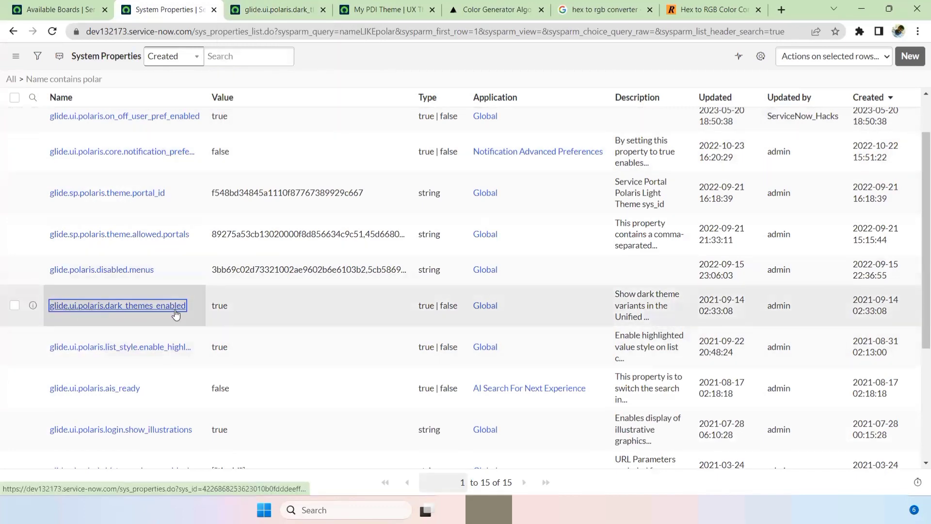
key(ctrl+Tab)
click(124, 225)
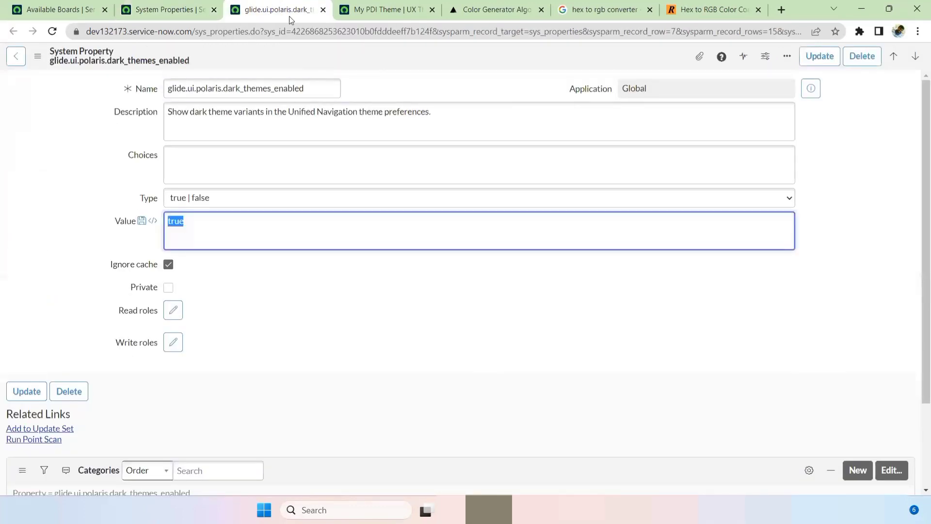
click(322, 11)
key(ctrl+shift+Tab)
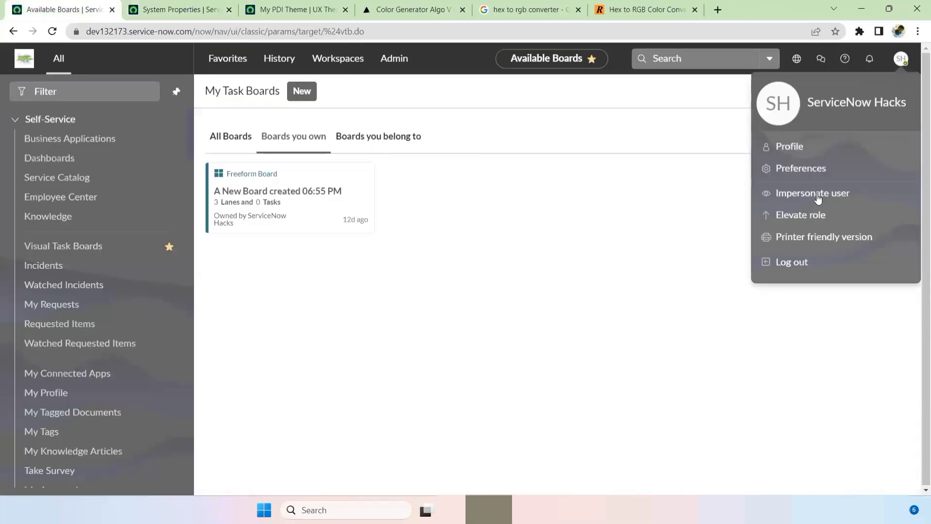
click(512, 284)
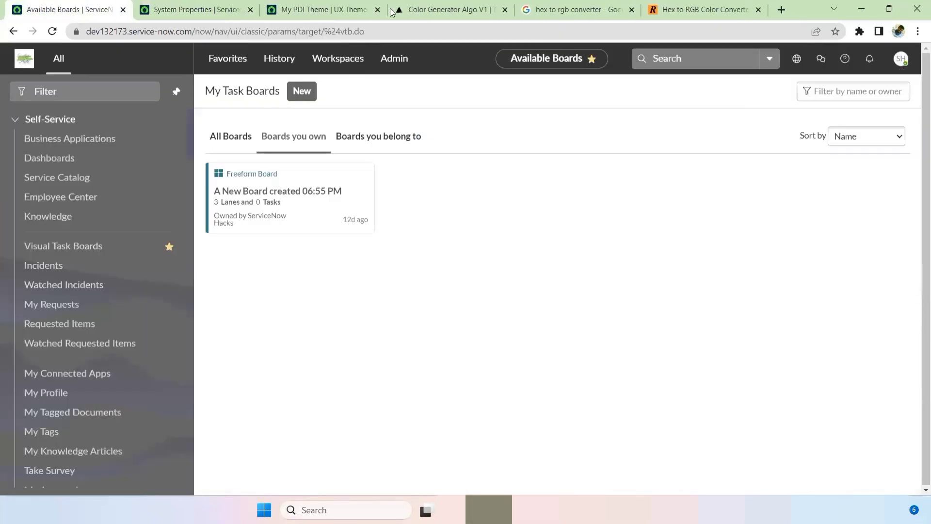
Back on My PDI Theme, review the theme name and the Core MyPDI Theme style row.
click(335, 10)
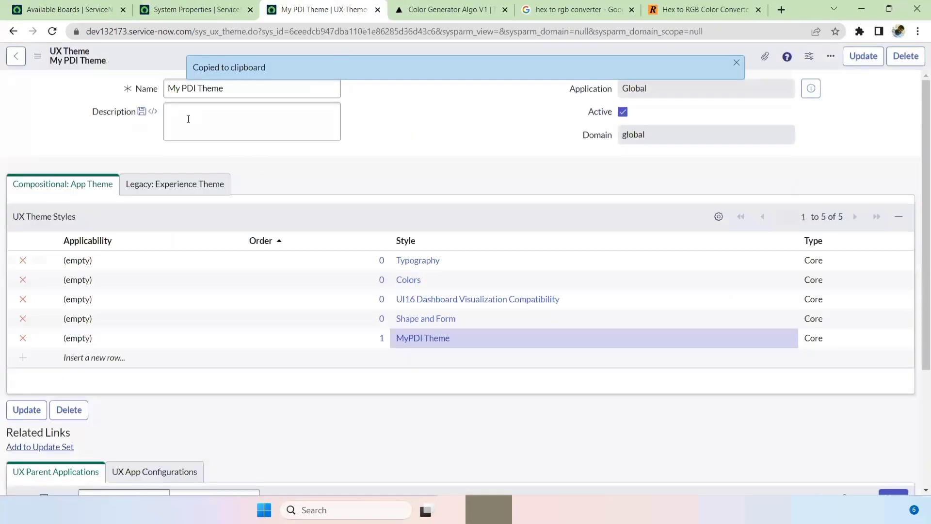
click(736, 65)
click(226, 87)
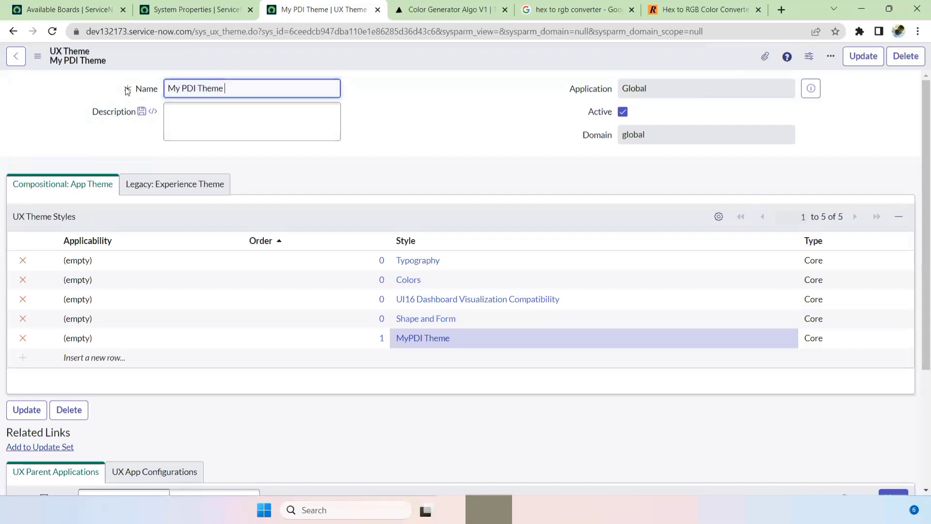
key(ctrl+a)
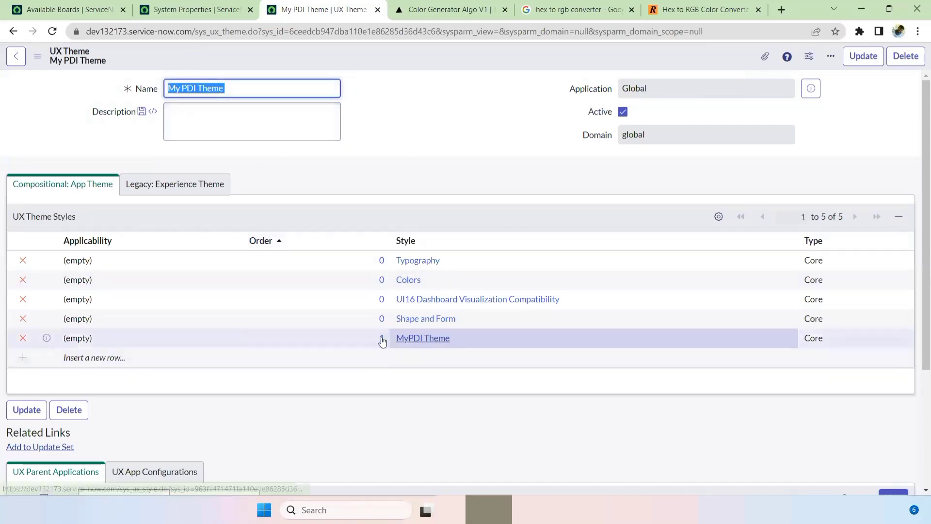
click(381, 129)
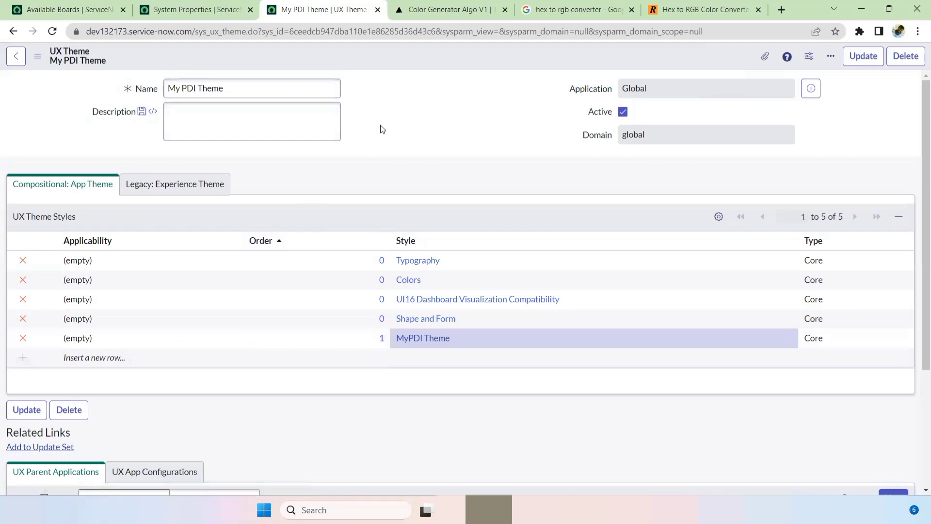
drag(832, 339, 794, 342)
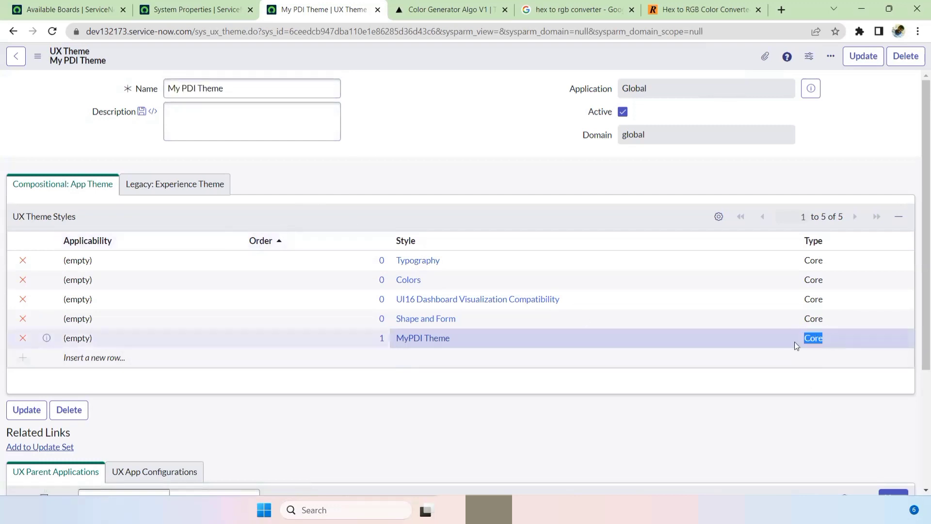
click(413, 377)
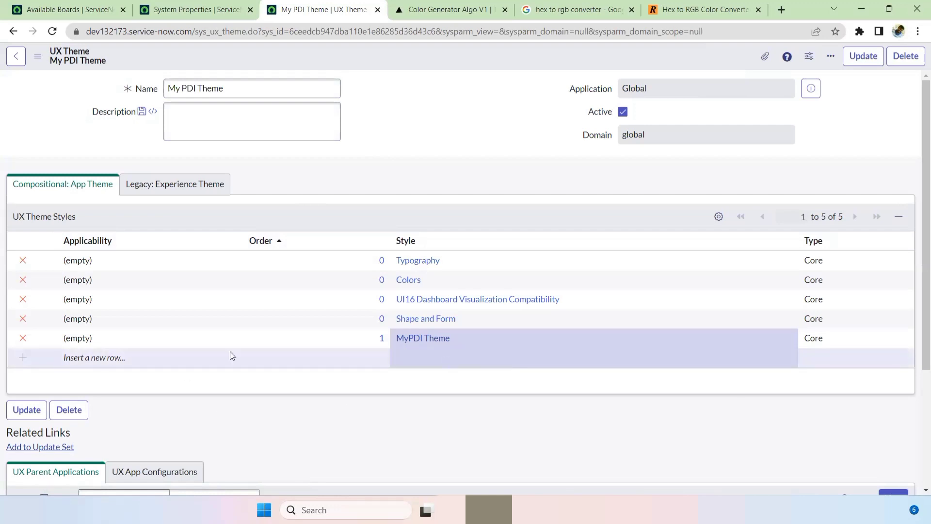
Add a new style row set to the Dark style.
double_click(444, 359)
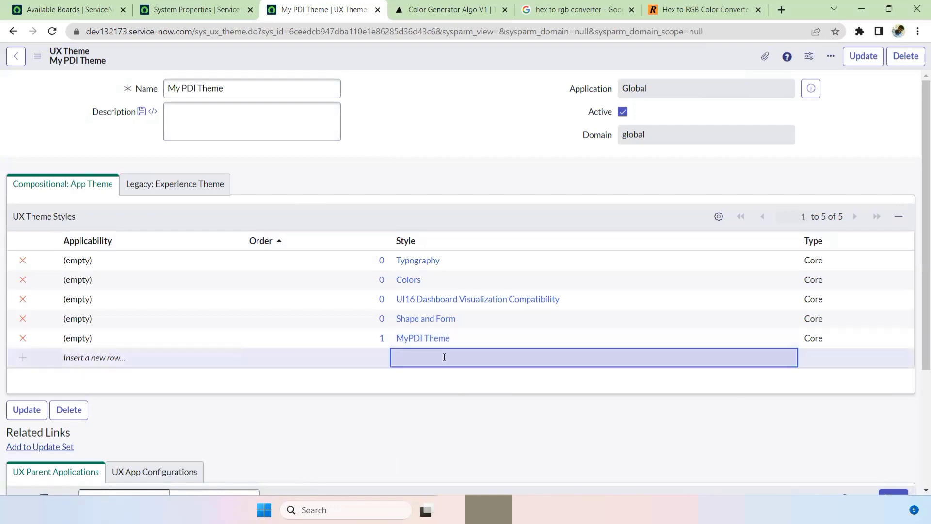
click(504, 361)
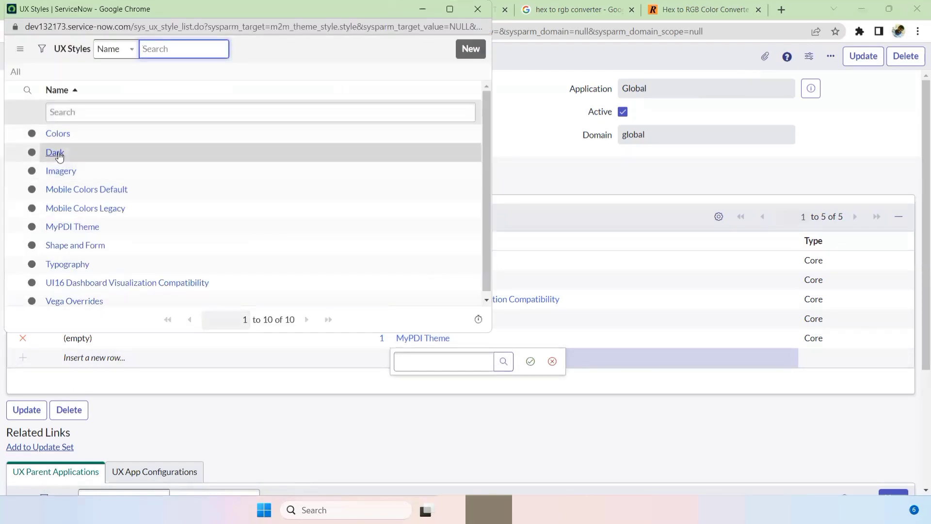
click(55, 152)
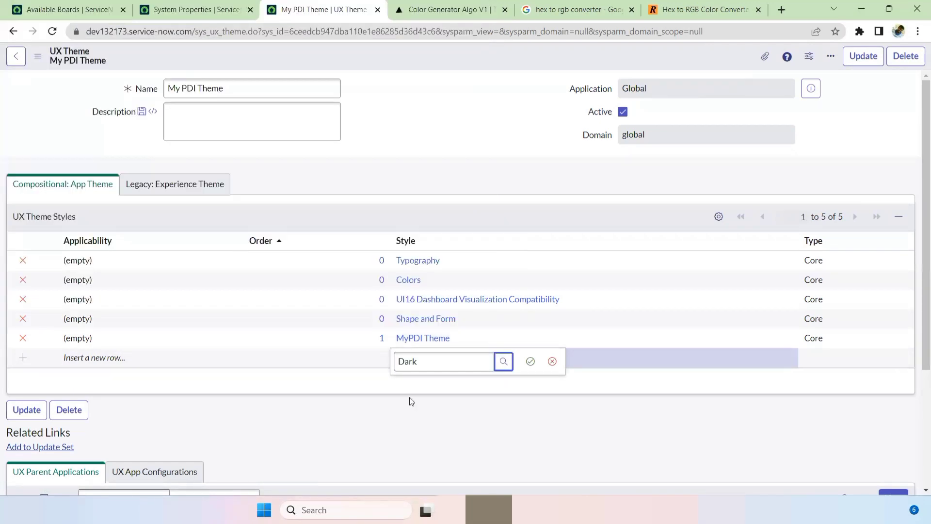
click(530, 361)
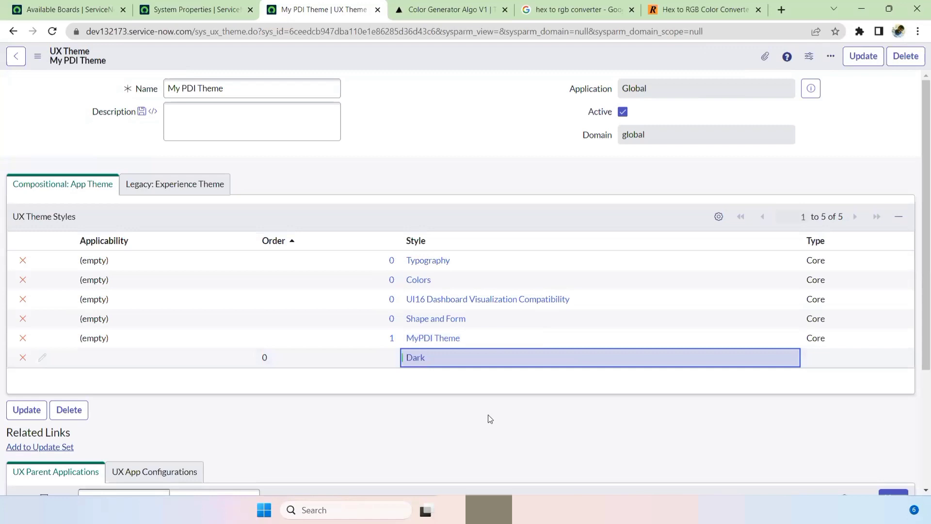
Save My PDI Theme and check that the Dark row's type is Variant.
right_click(437, 63)
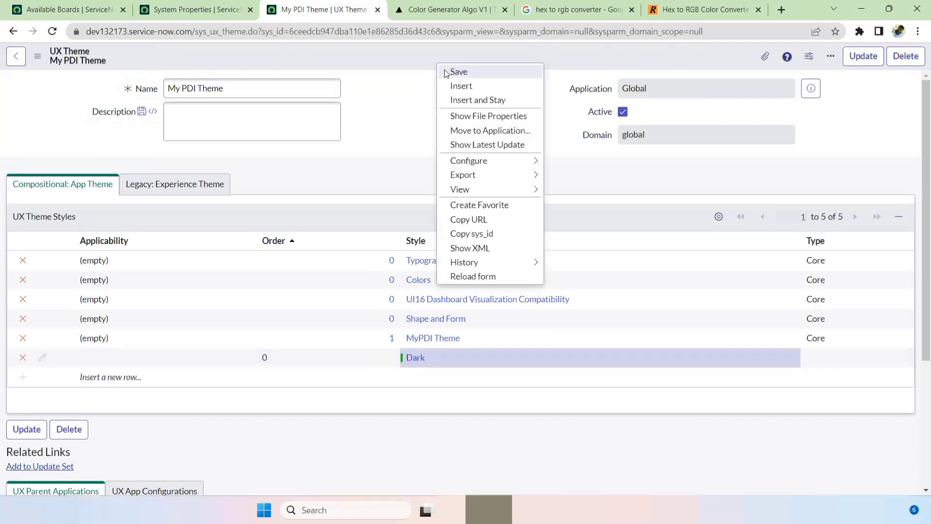
click(454, 71)
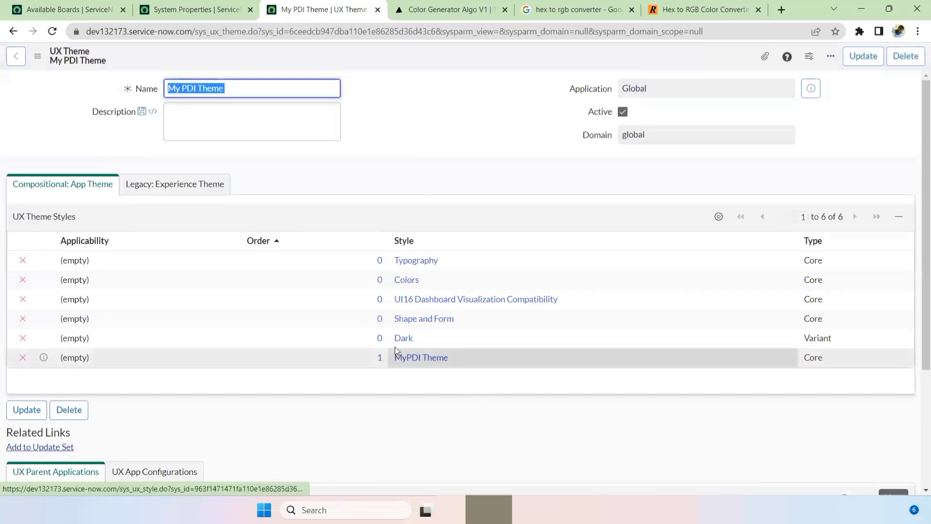
double_click(808, 340)
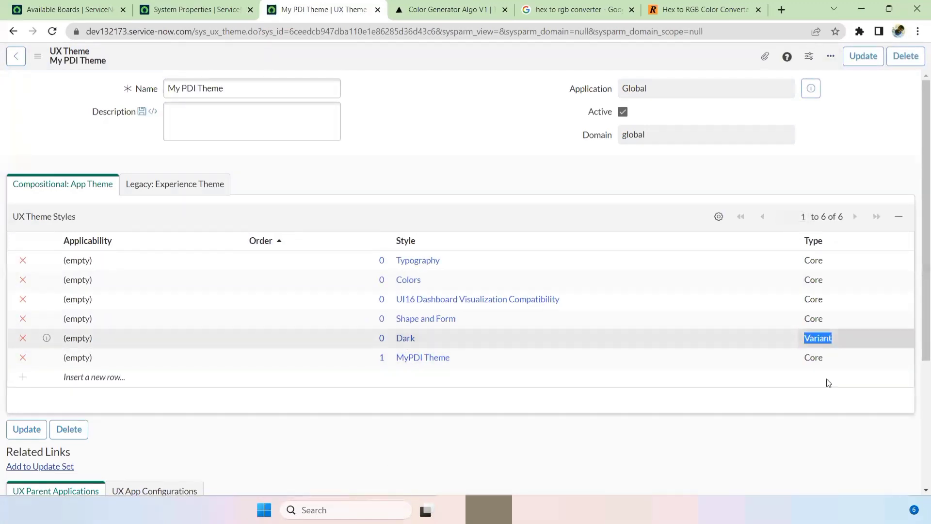
click(82, 7)
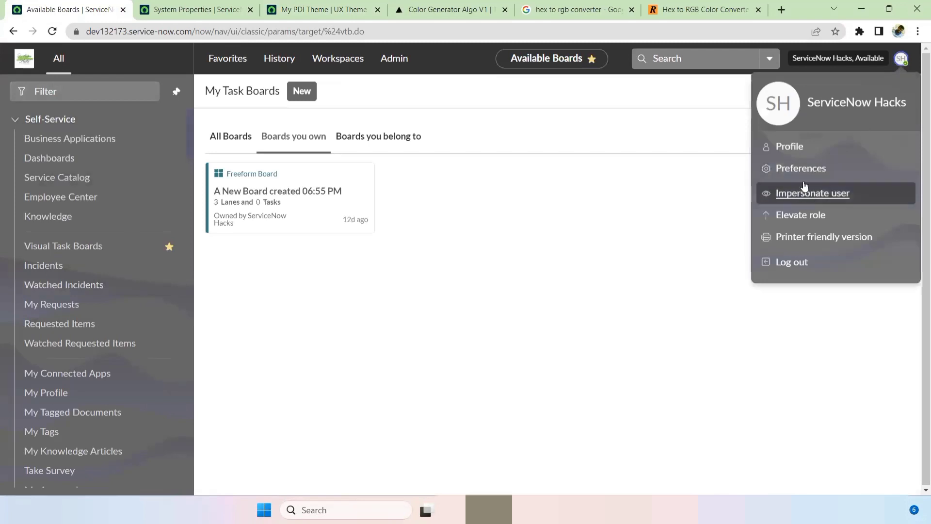
Preview the Dark theme in Preferences > Theme, then revert to Default.
click(805, 170)
click(504, 190)
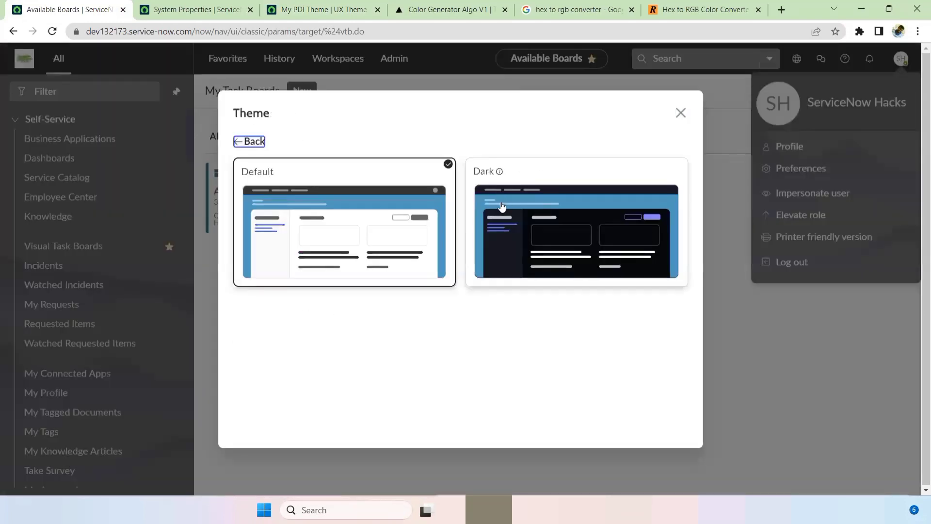
click(533, 180)
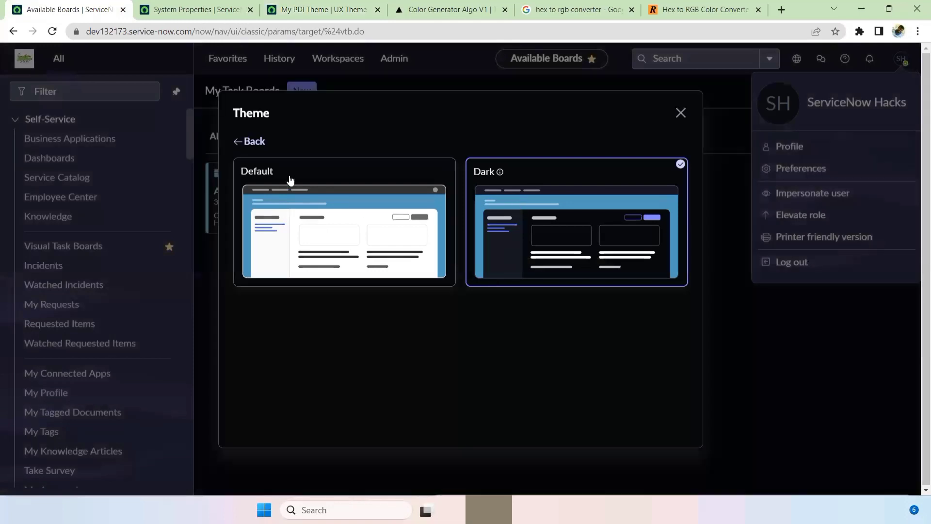
click(342, 177)
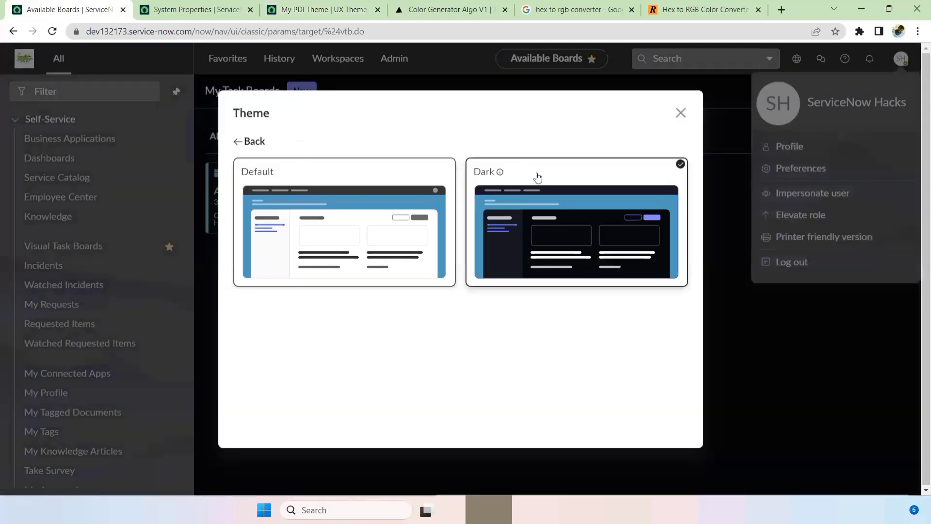
click(412, 170)
click(681, 113)
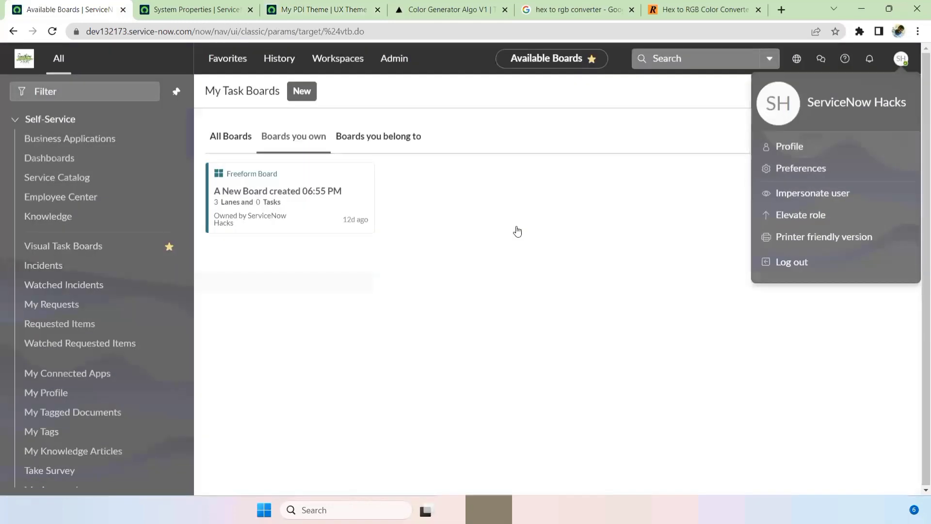
On the My PDI Theme form, cancel the pending new style row.
click(324, 10)
click(427, 411)
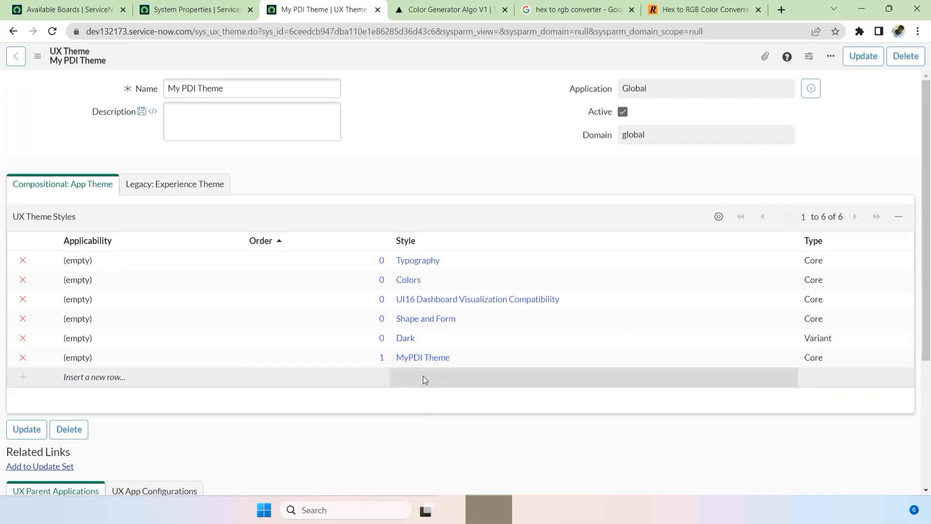
double_click(456, 382)
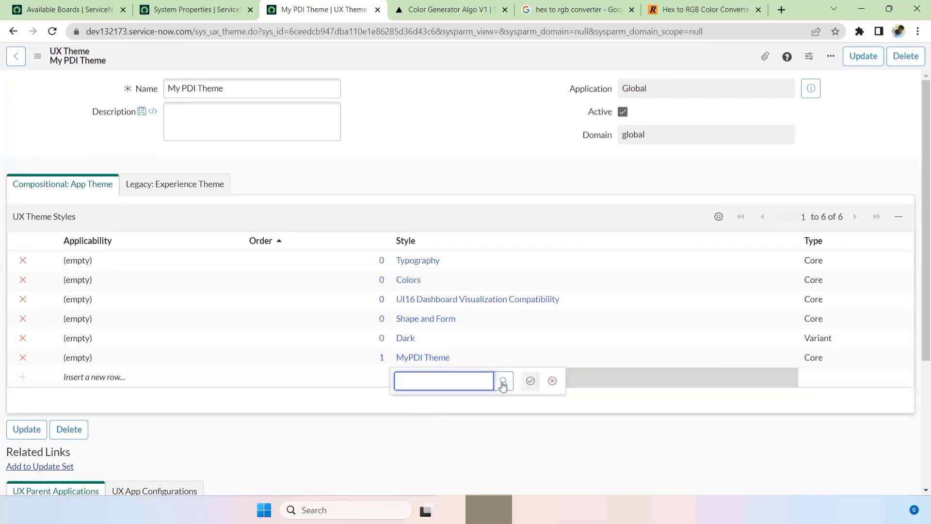
click(553, 381)
Shift the Color Generator's Primary colour from #4fb5bd to #4fa9bd and select its hex value.
click(477, 7)
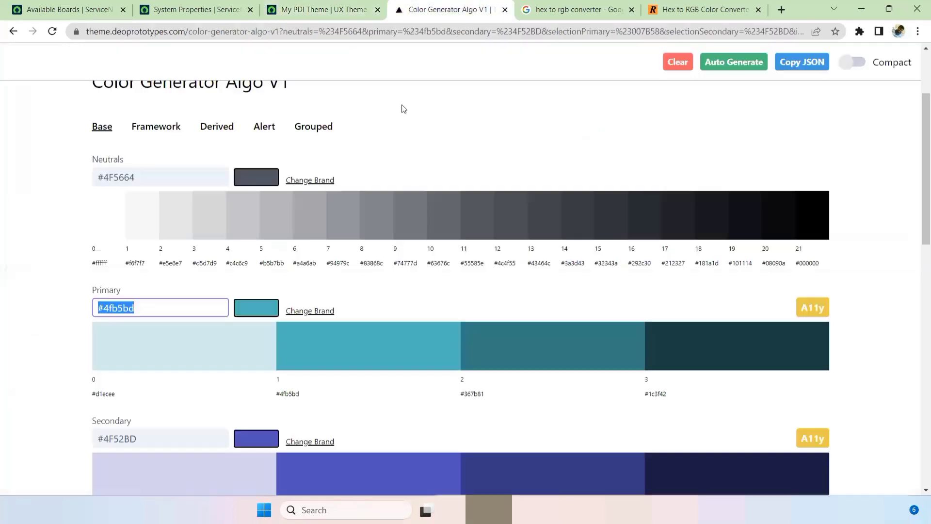
scroll(219, 344, down, 2)
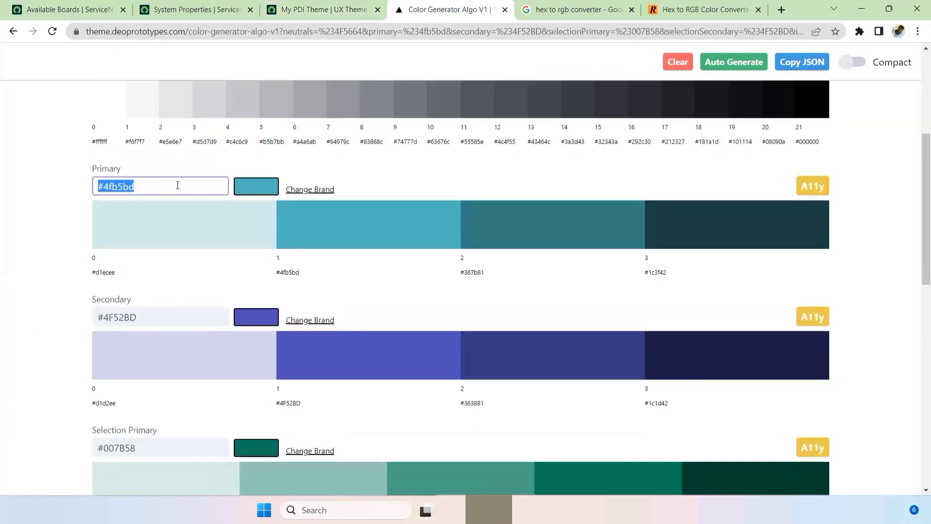
click(227, 186)
click(256, 186)
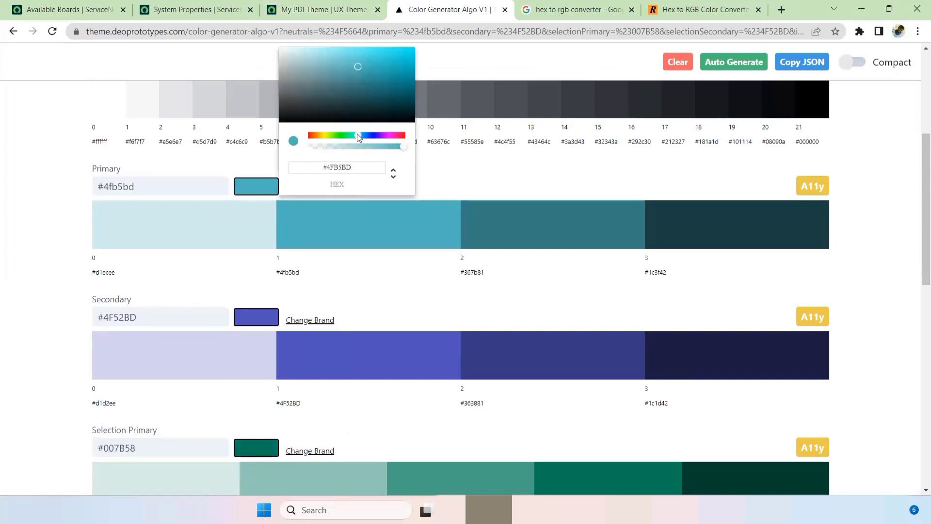
mouse_move(361, 136)
mouse_down()
mouse_move(330, 137)
mouse_move(359, 136)
mouse_up()
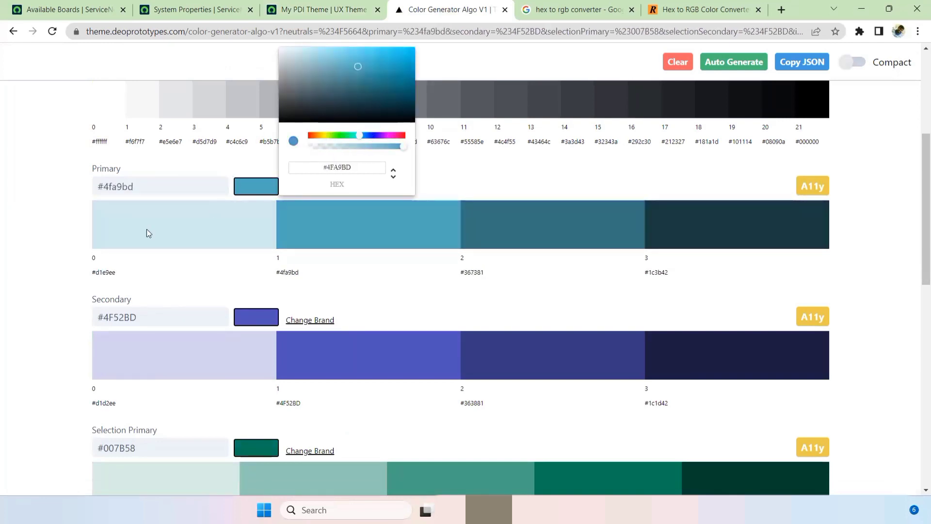
click(153, 184)
drag(153, 186, 76, 188)
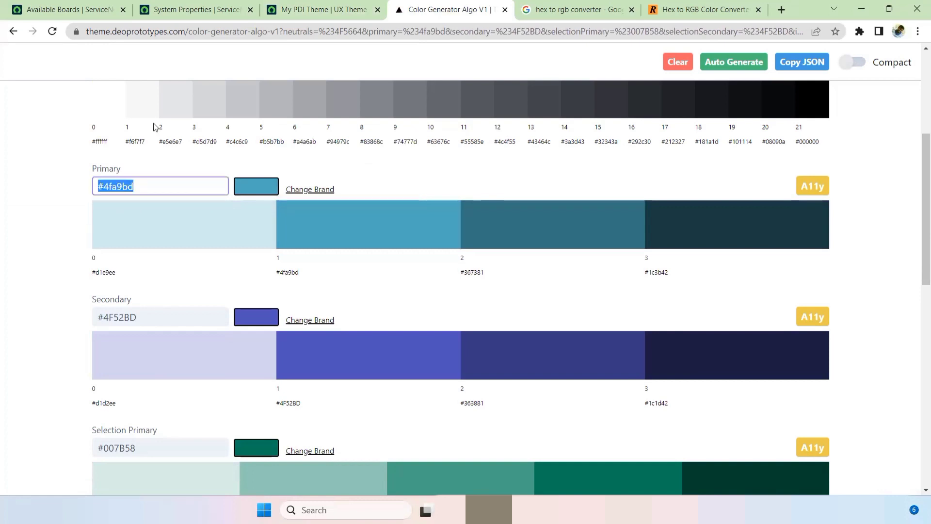
Check the new Primary colour's RGB values in the Hex to RGB converter.
click(577, 10)
click(692, 10)
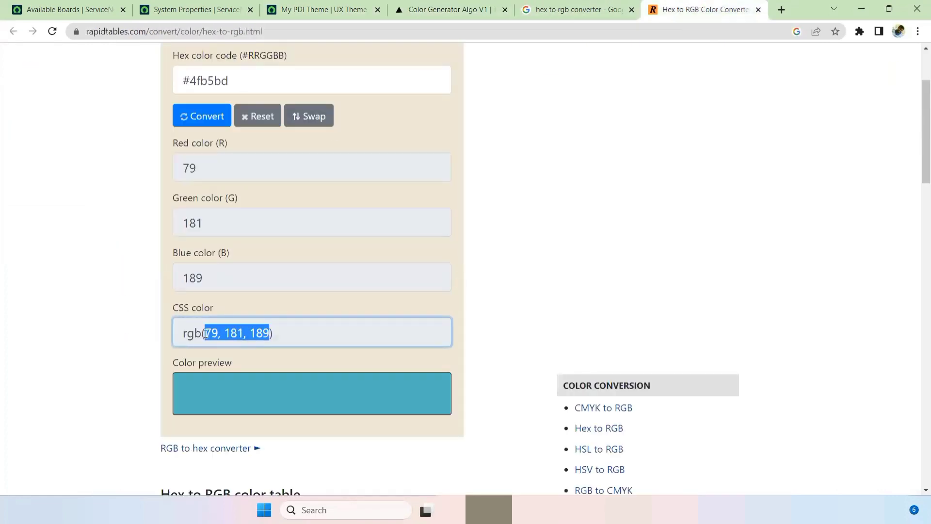
click(281, 331)
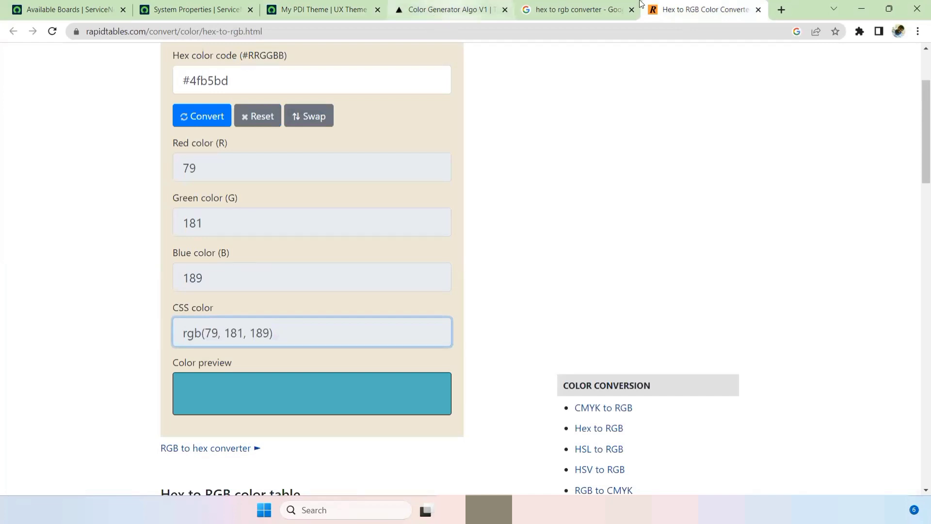
click(320, 10)
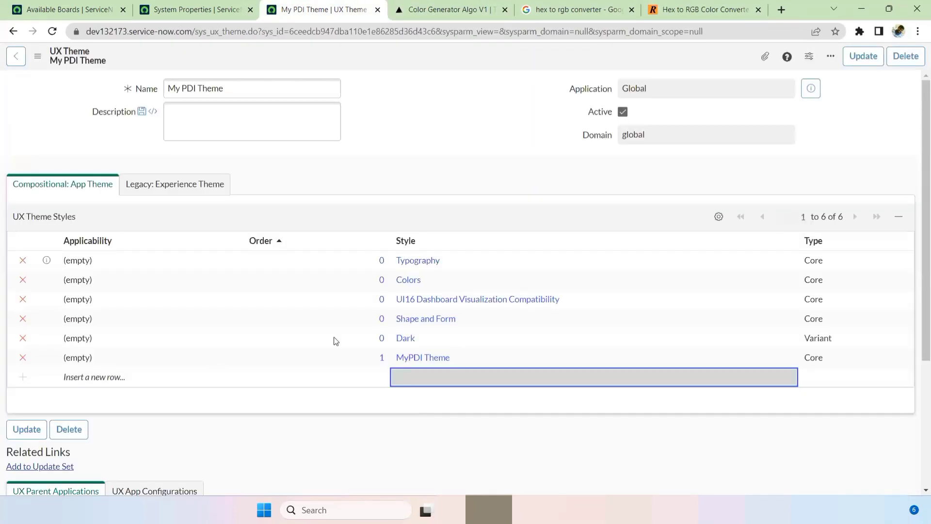
Insert a new style row and start a new UX style record from the Style lookup.
double_click(456, 376)
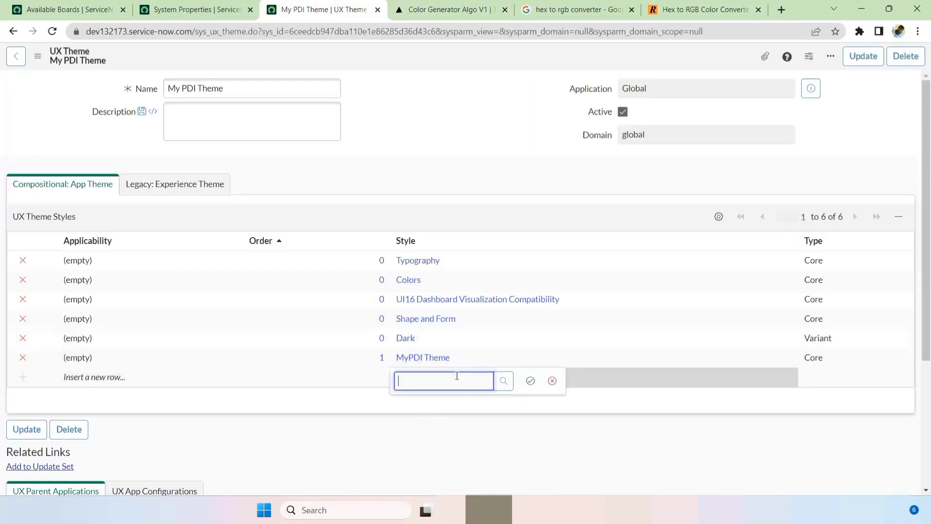
click(502, 381)
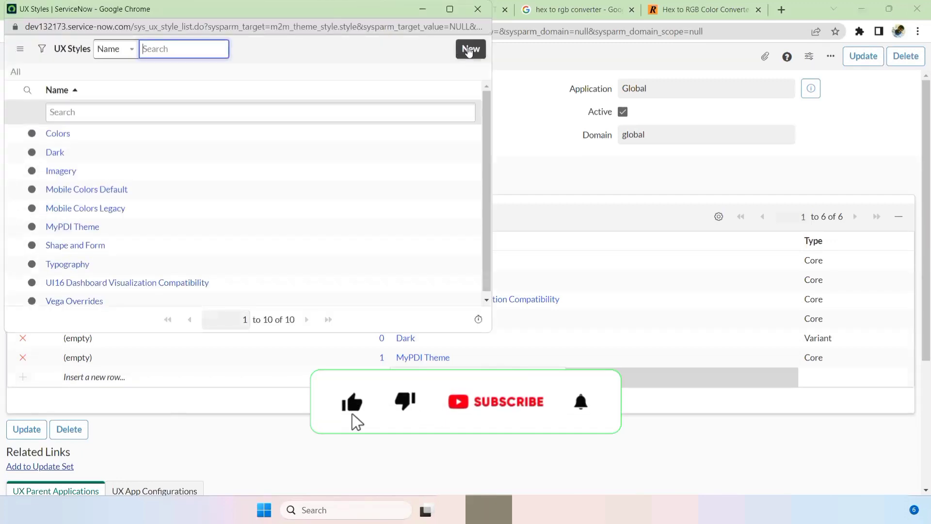
click(468, 50)
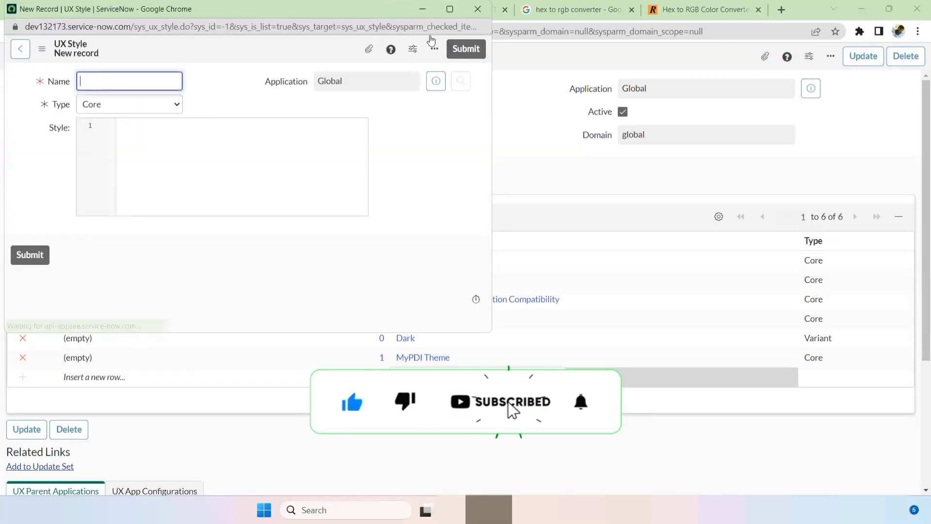
click(449, 9)
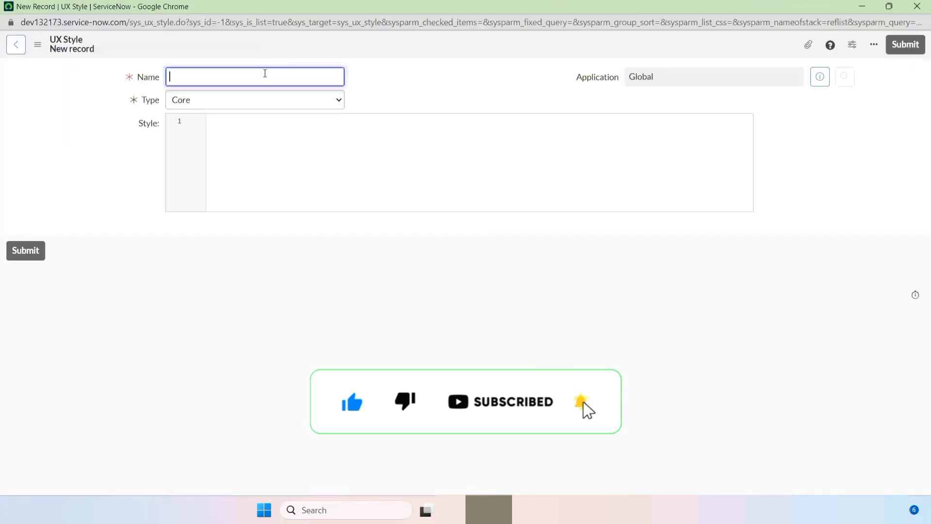
Create the Green Variant style with green colour JSON and set it as the row's style.
text(Green)
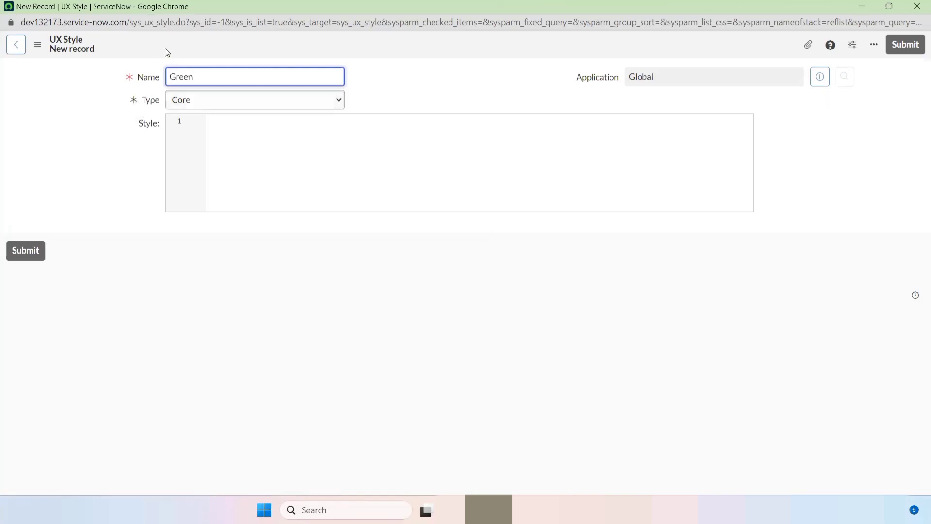
click(221, 105)
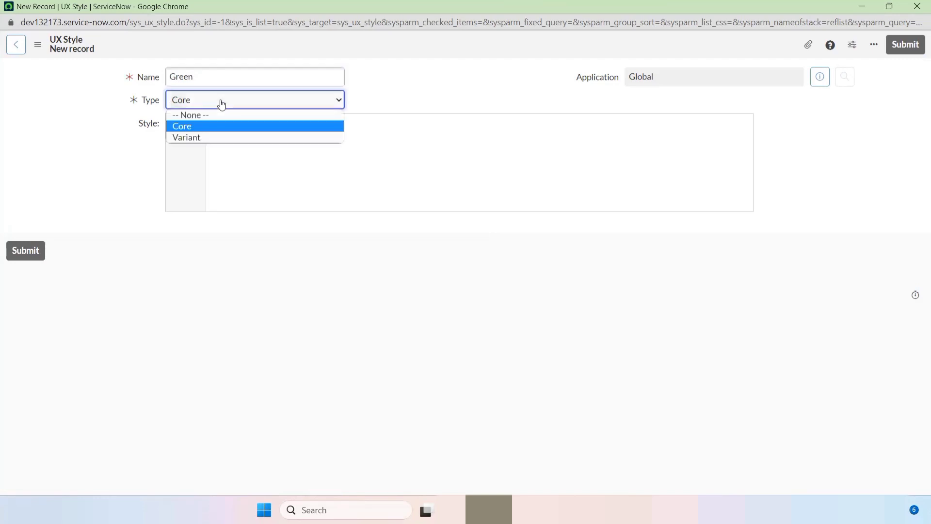
click(196, 138)
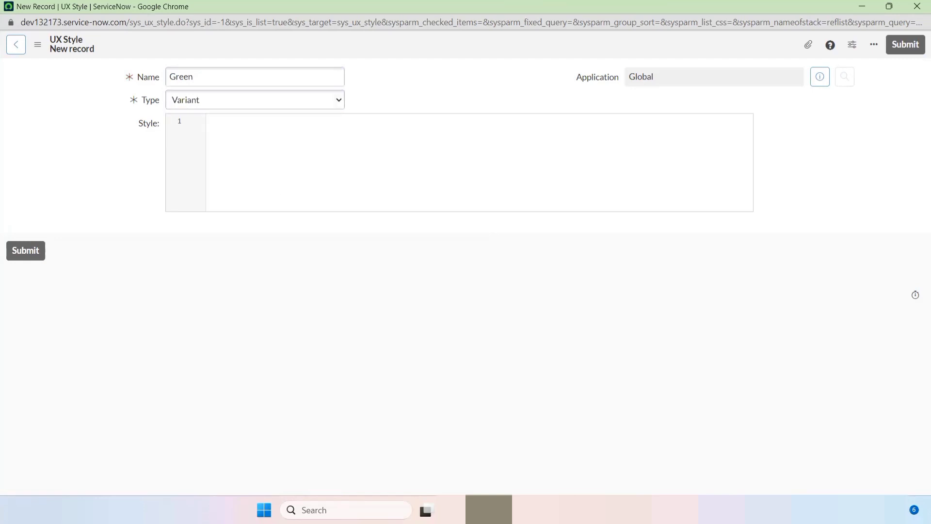
text({     "base": {         "--now-color--neutral": "127,175,92",         "--now-color--primary": "57,145,48",         "--now-color--secondary": "127,175,92",         "--now-color_chrome--brand": "57,145,48"     },     "properties": {         "--now-color_brand--neutral": "127,175,92",         "--now-color_brand--primary": "57,145,48",         "--now-color_brand--secondary": "127,175,92"     } })
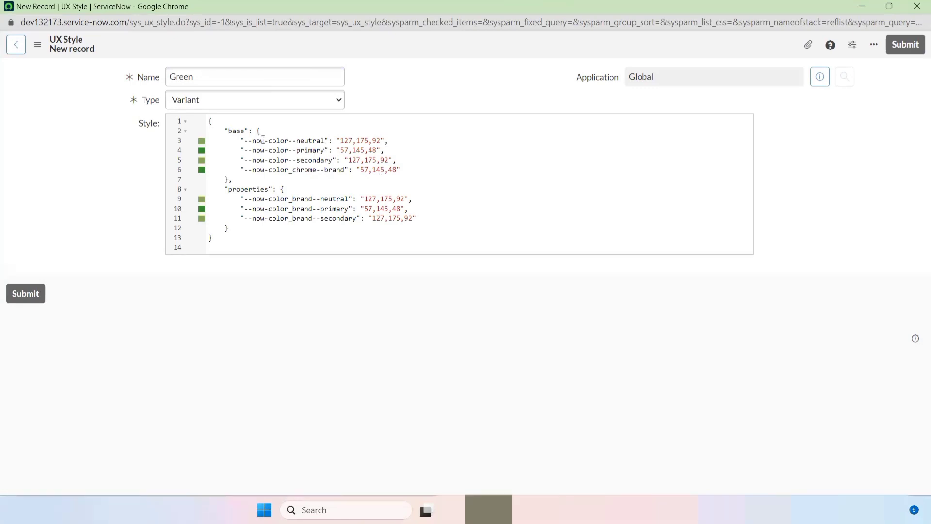
drag(209, 120, 284, 259)
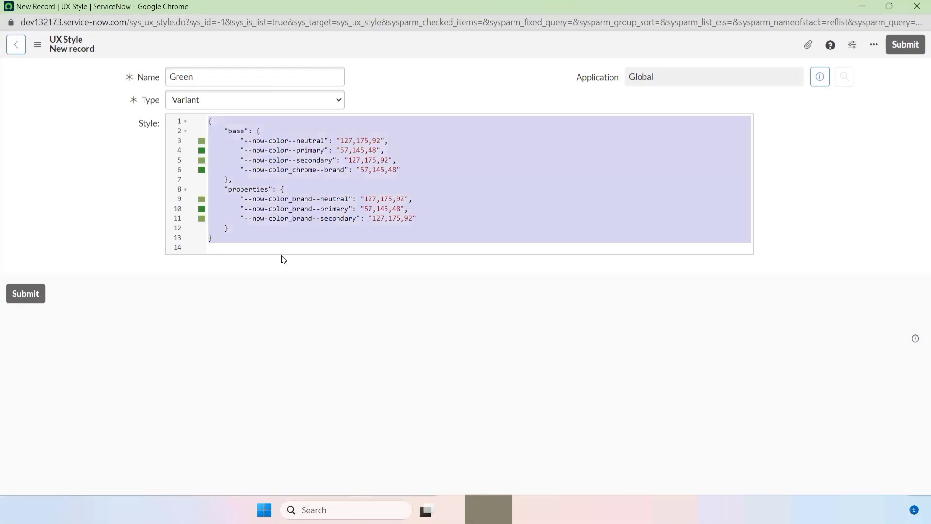
click(905, 44)
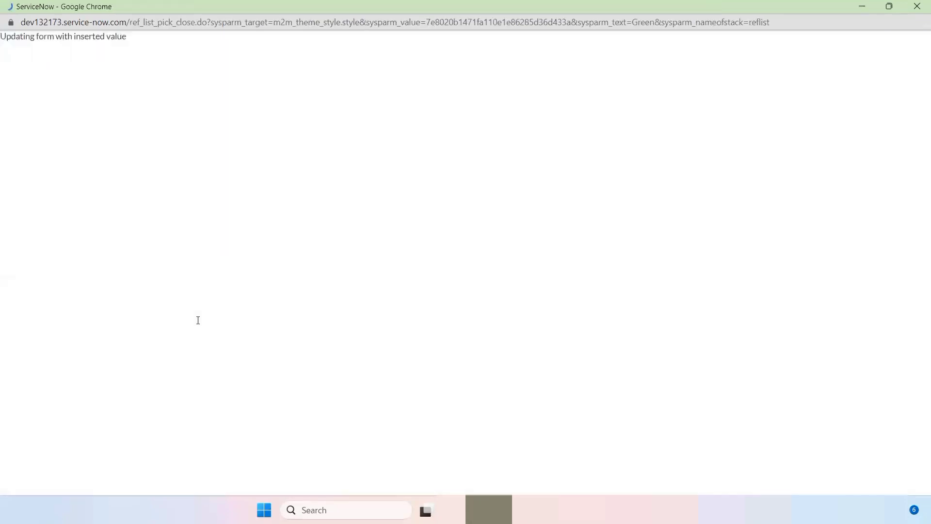
click(529, 386)
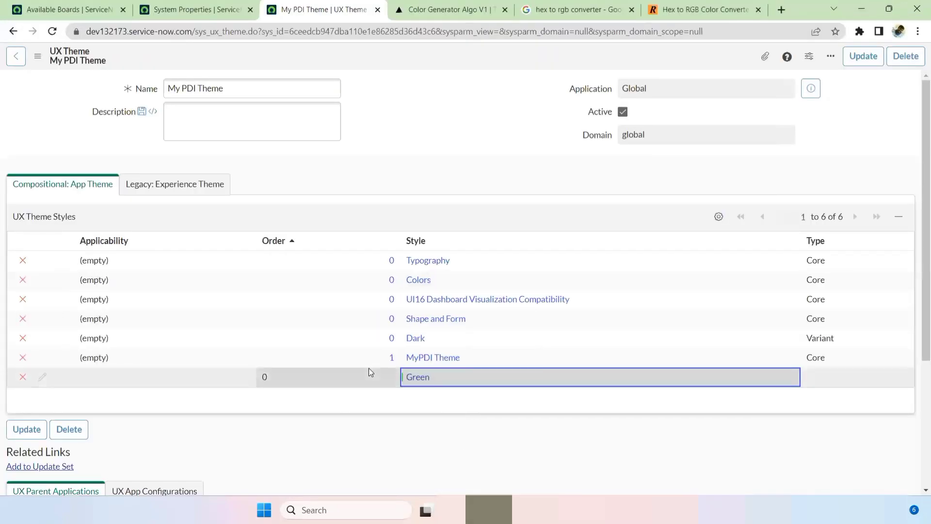
Insert another style row and begin a new UX style record named skyblue.
scroll(349, 345, down, 3)
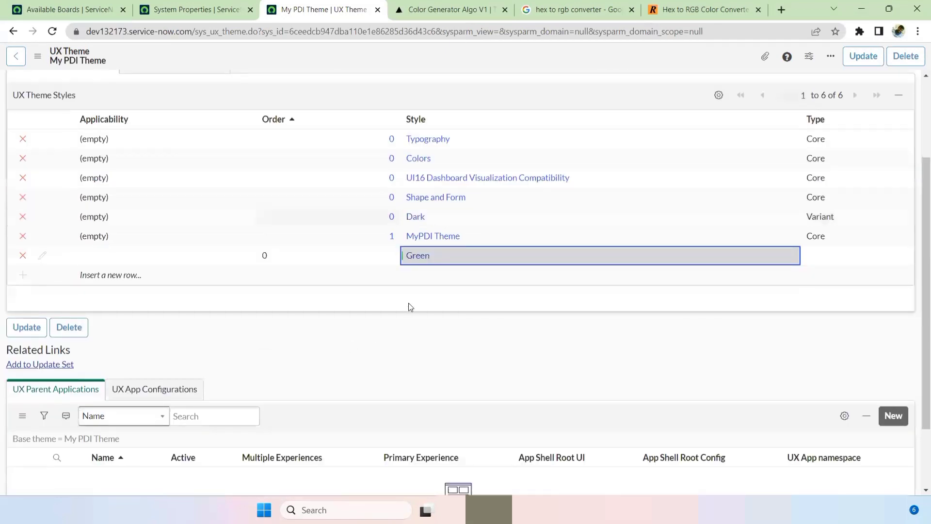
click(465, 274)
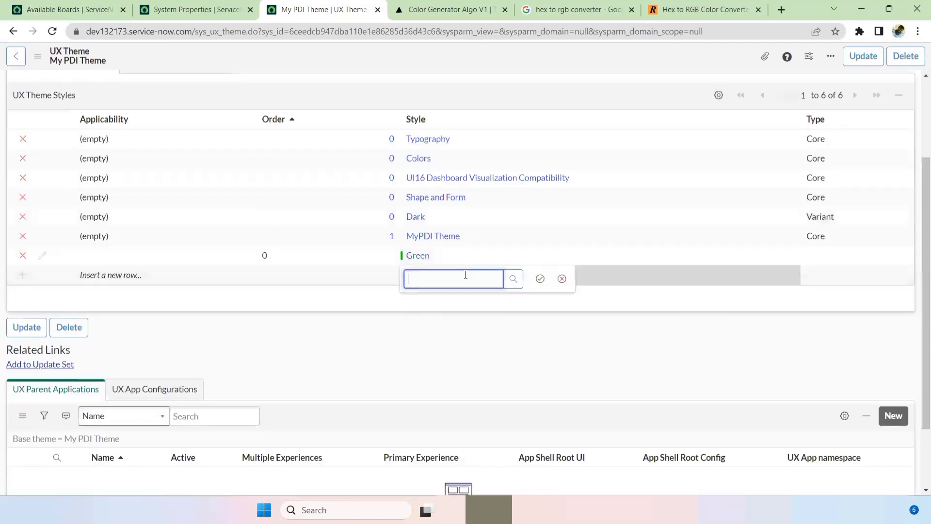
click(513, 279)
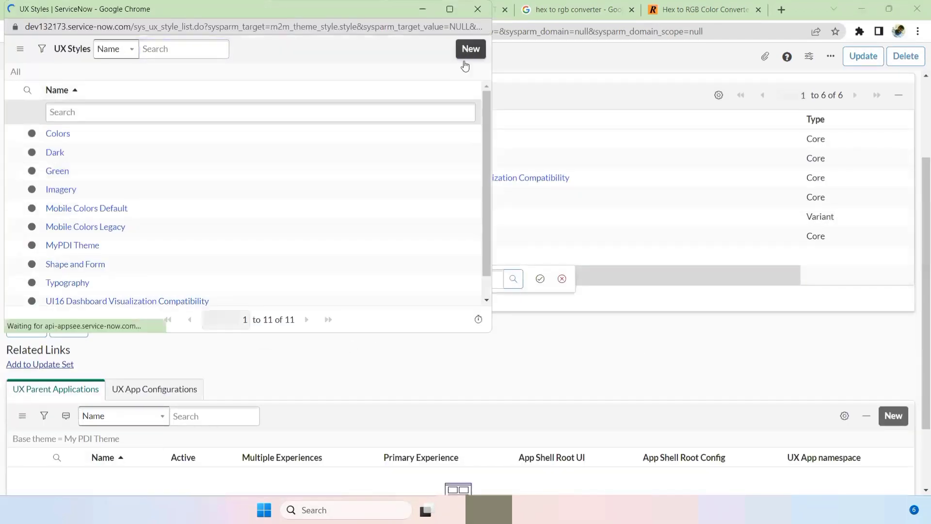
click(450, 9)
click(281, 73)
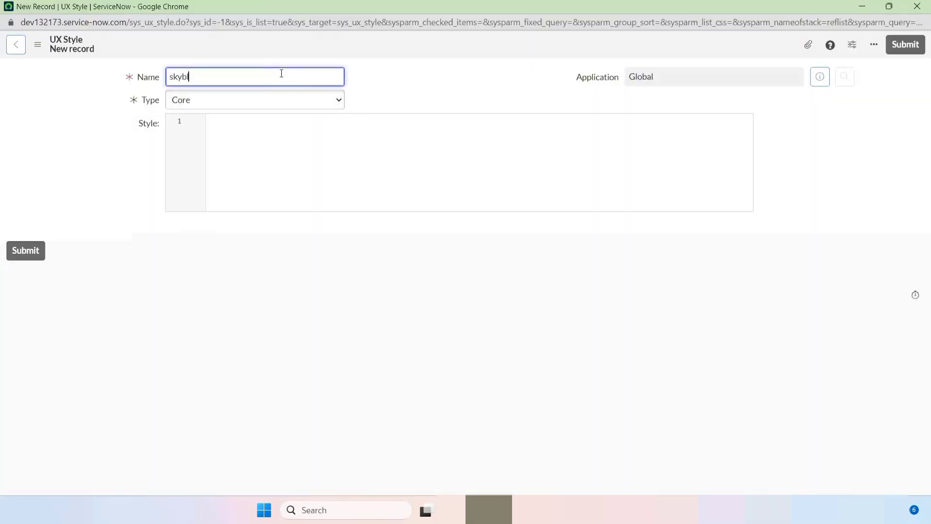
Make skyblue a Variant with pasted blue colour JSON, submit it, and confirm it in the row.
click(208, 100)
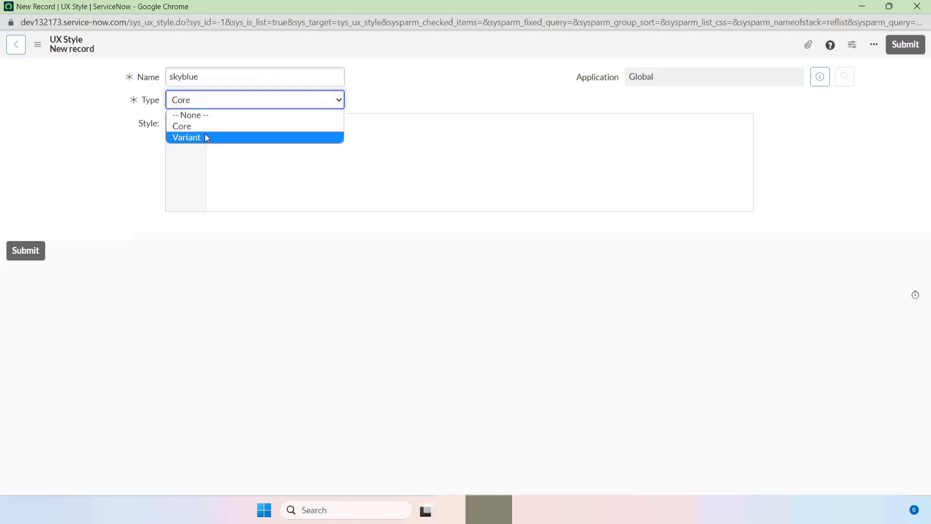
click(208, 137)
click(226, 181)
text({     "base": {         "--now-color--neutral": "79, 157, 189",         "--now-color--primary": "79, 165, 189",         "--now-color--secondary": "79, 157, 189",         "--now-color_chrome--brand": "79, 165, 189"     },     "properties": {         "--now-color_brand--neutral": "79, 157, 189",         "--now-color_brand--primary": "79, 157, 189",         "--now-color_brand--secondary": "79, 165, 189"     })
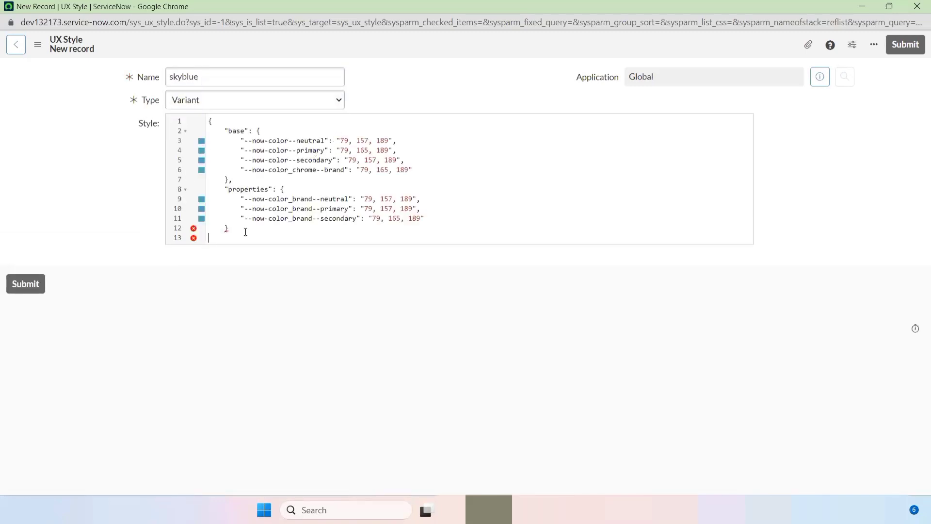
key(Down)
text(})
key(ctrl+s)
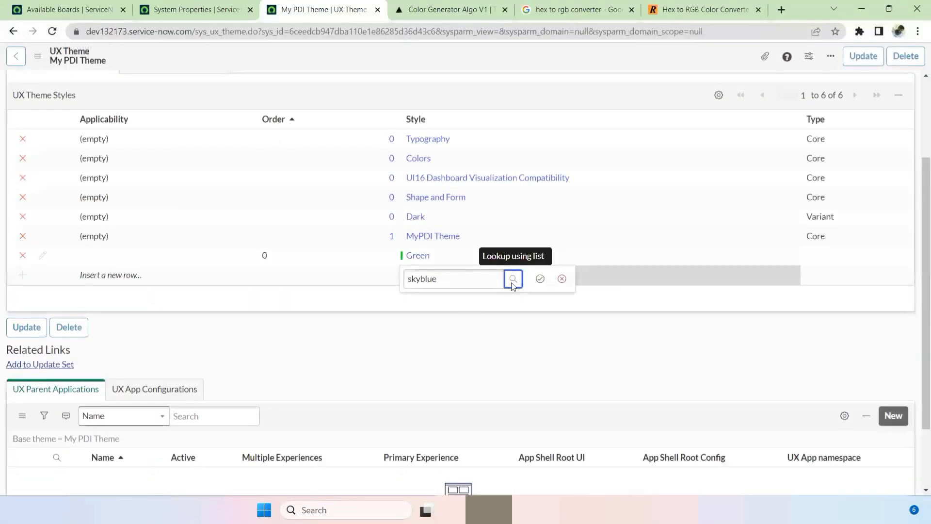
click(540, 279)
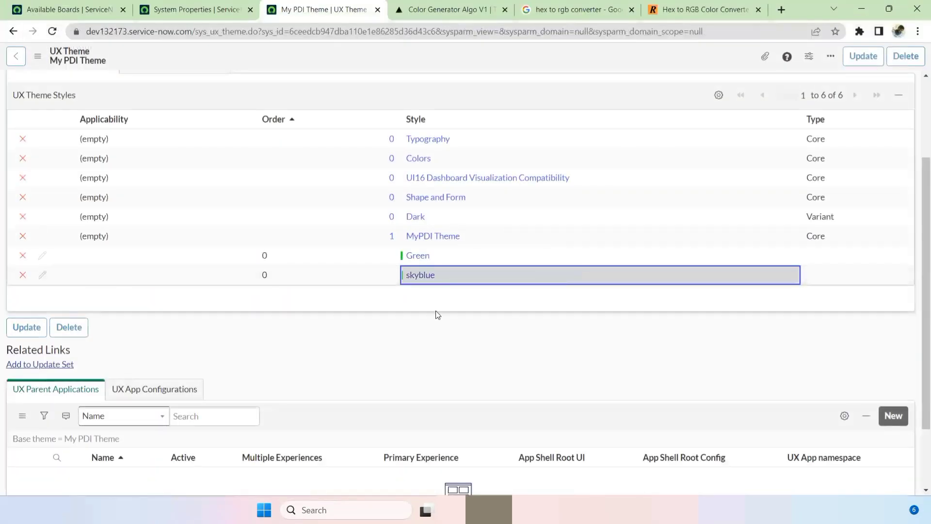
Save My PDI Theme and review its Dark, skyblue, Green and MyPDI Theme style rows.
right_click(483, 56)
click(510, 65)
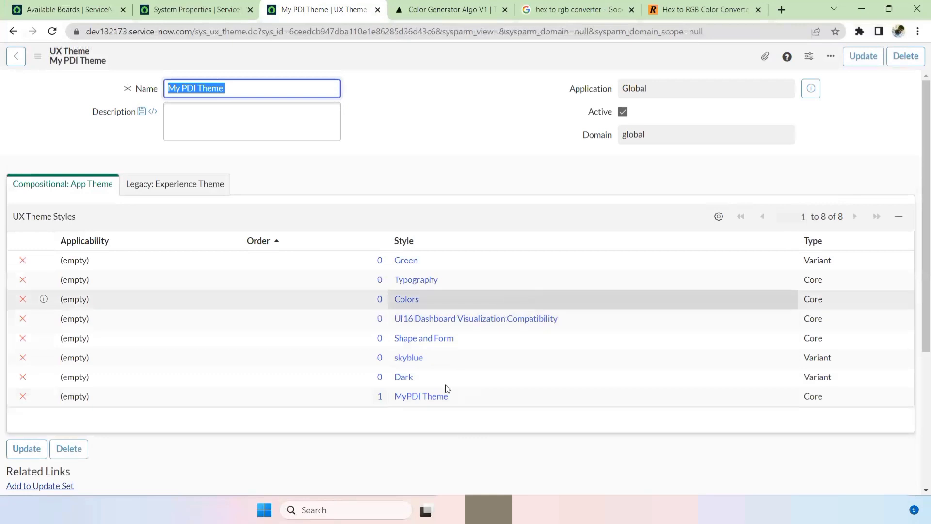
double_click(421, 377)
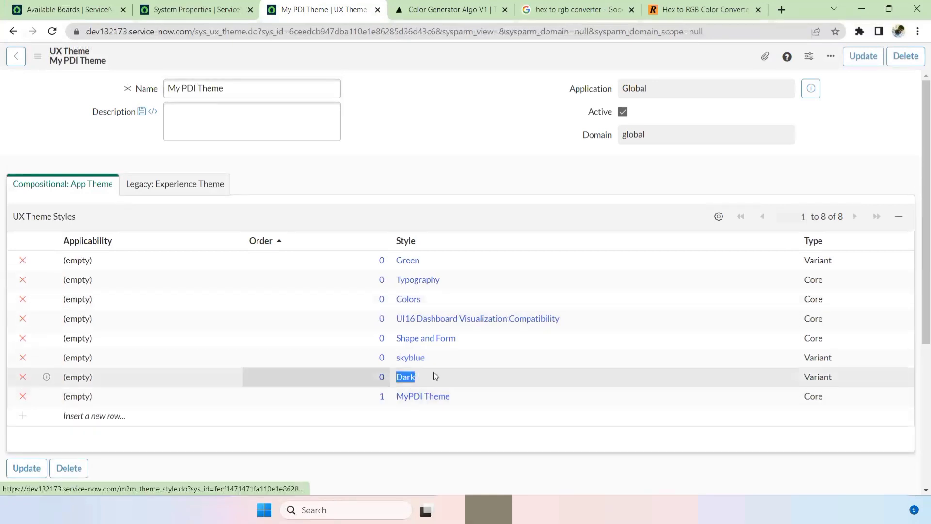
drag(435, 357, 364, 357)
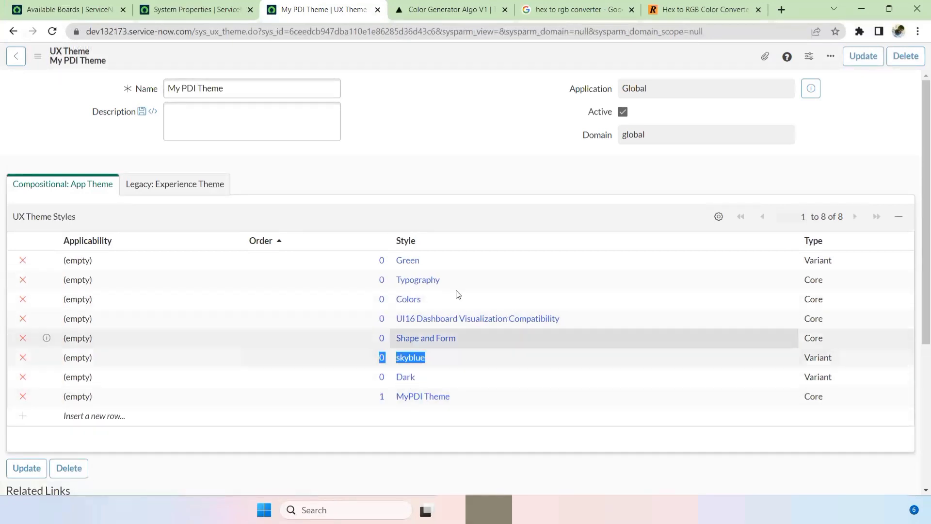
double_click(400, 264)
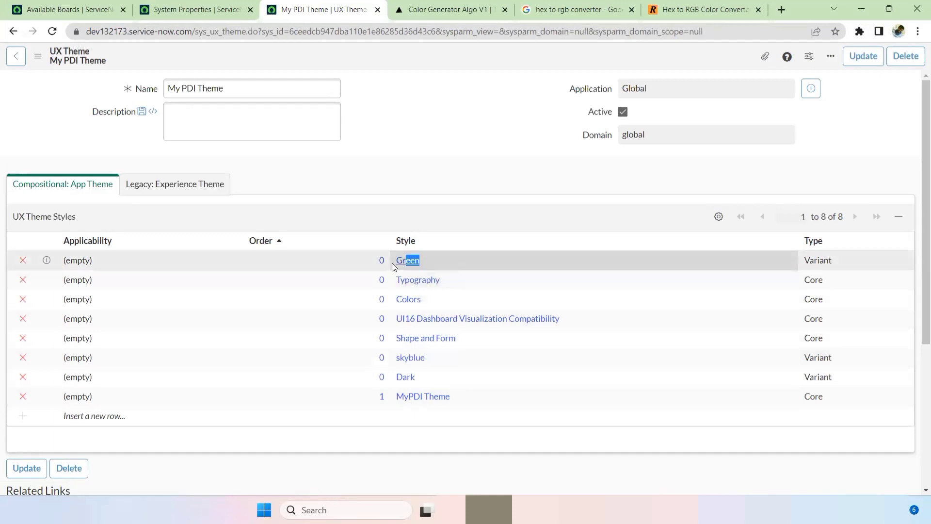
double_click(451, 396)
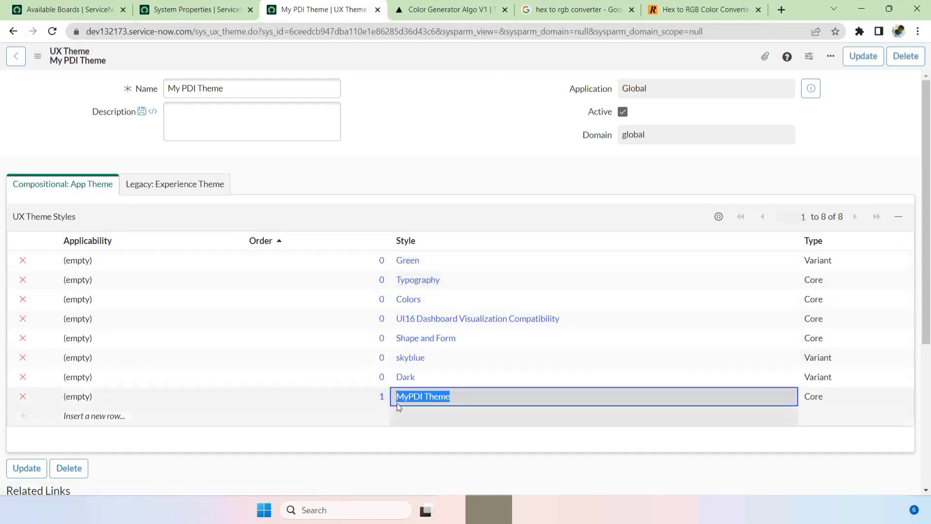
click(391, 71)
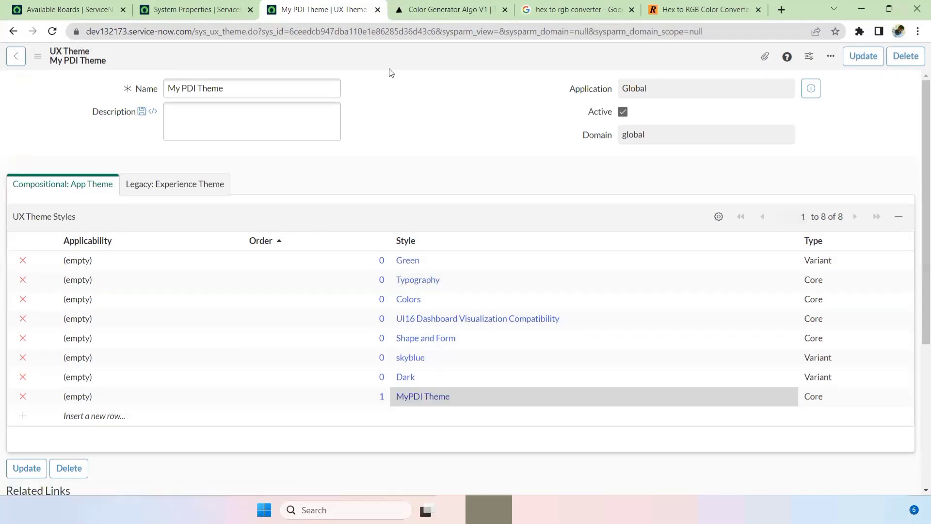
click(60, 14)
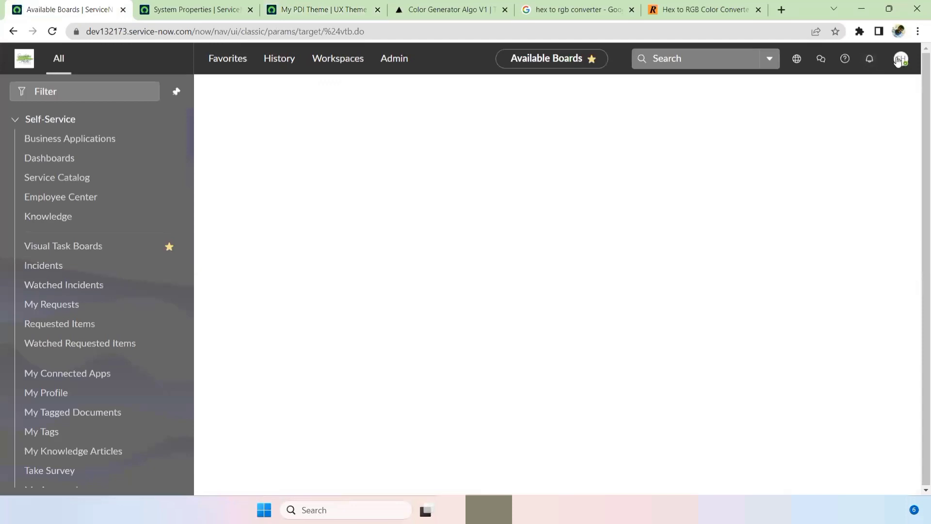
Choose skyblue in Preferences > Theme, then reload the boards and System Properties pages.
click(900, 59)
click(813, 174)
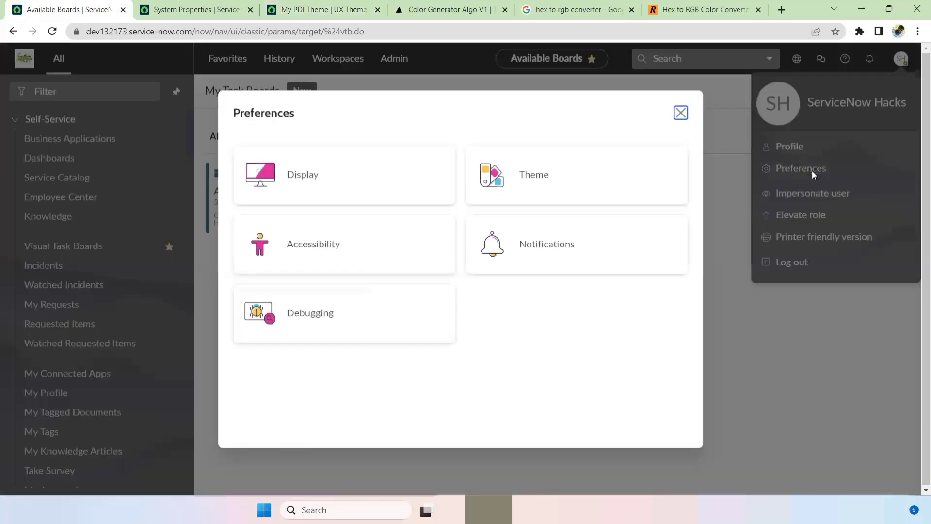
click(524, 175)
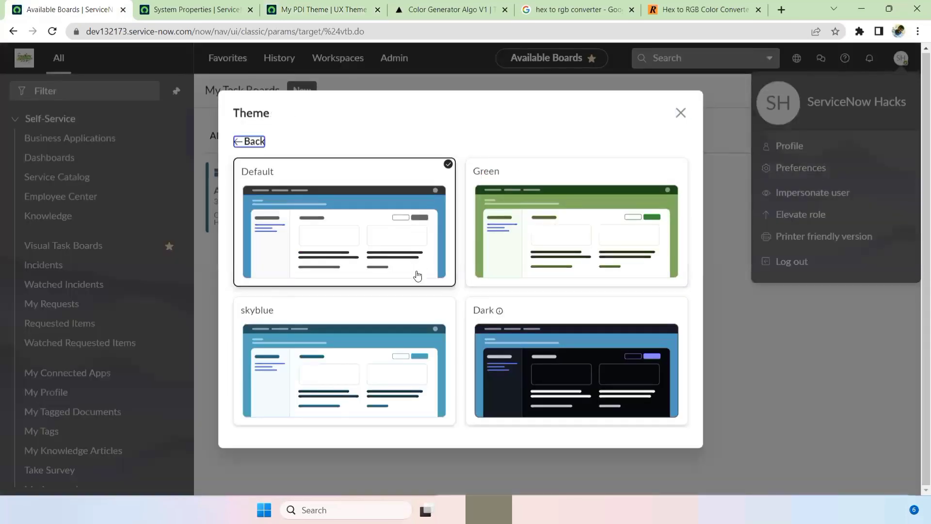
click(341, 328)
click(681, 113)
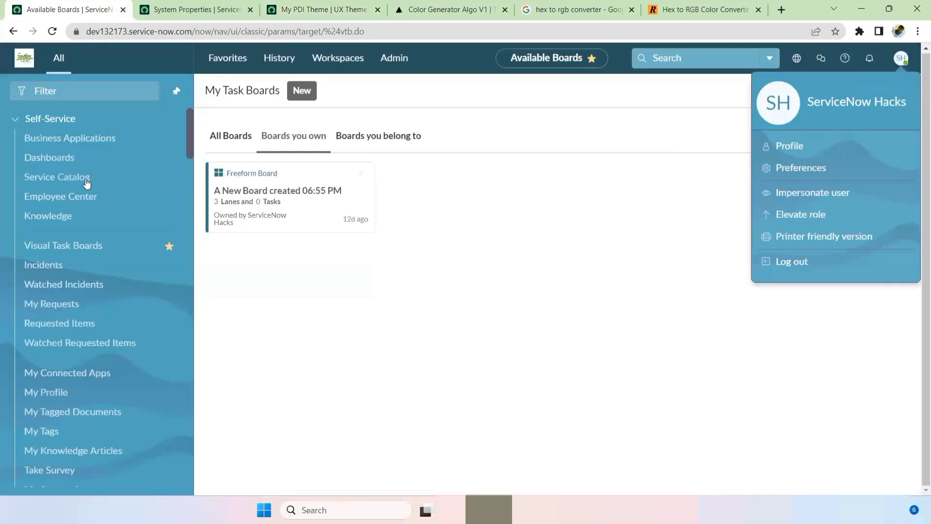
click(53, 32)
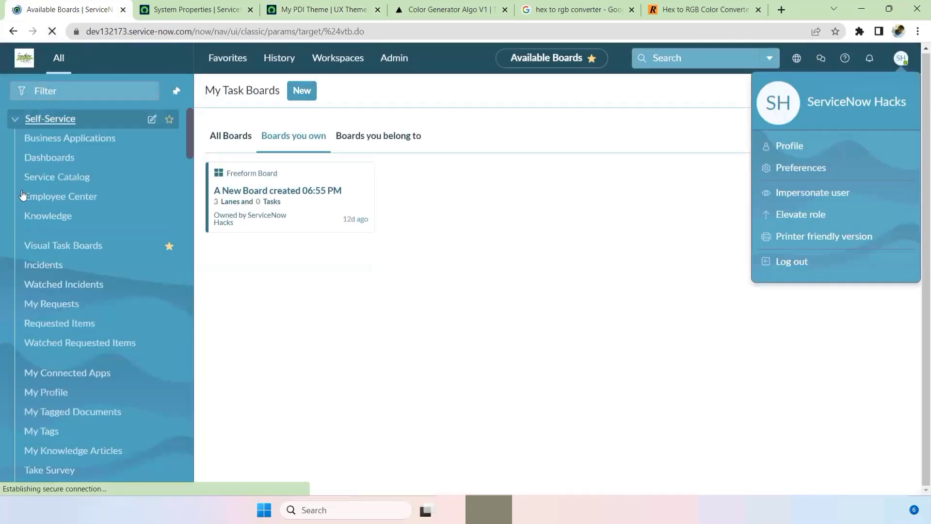
click(169, 16)
click(56, 32)
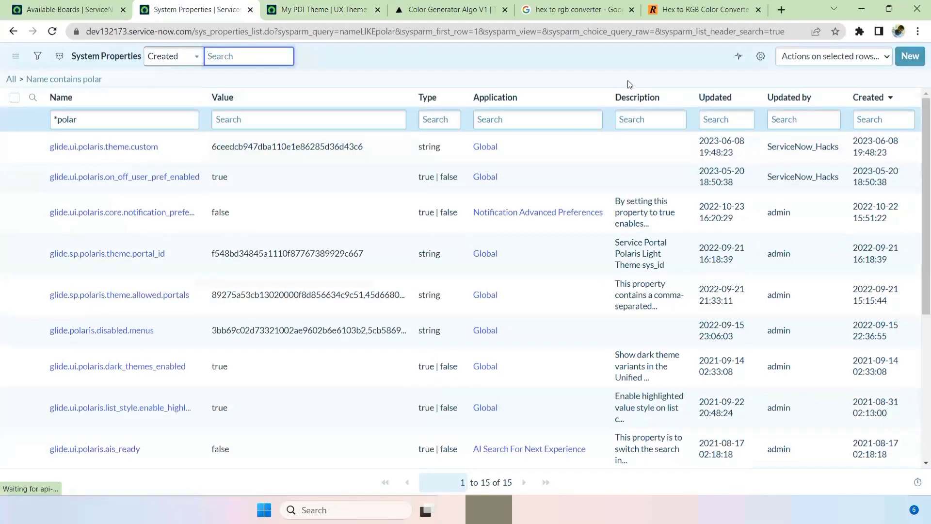
click(60, 7)
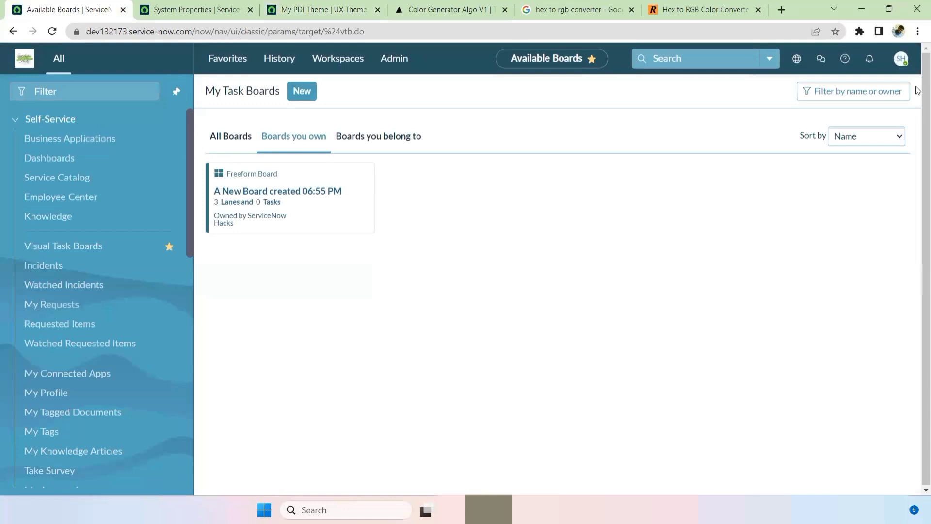
Choose Green in Preferences > Theme and reload the boards page twice to check it.
click(901, 58)
click(805, 169)
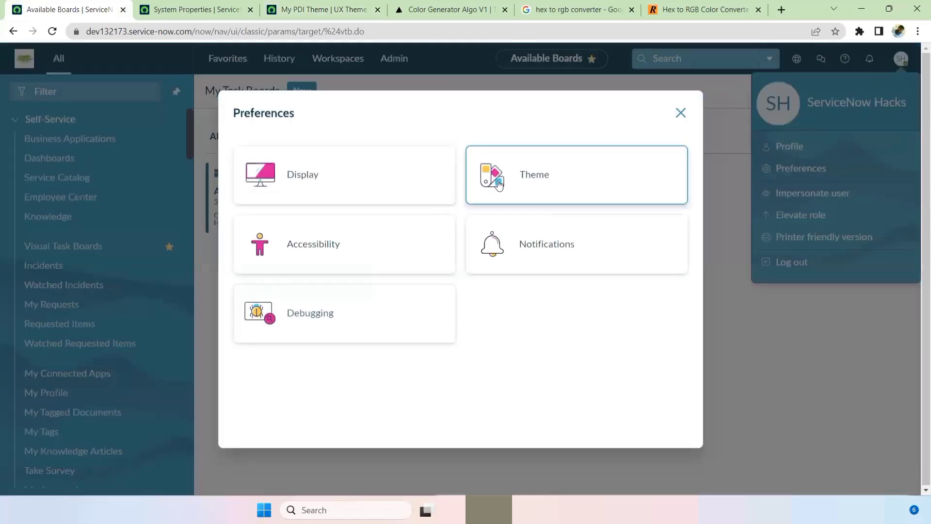
click(575, 174)
click(528, 203)
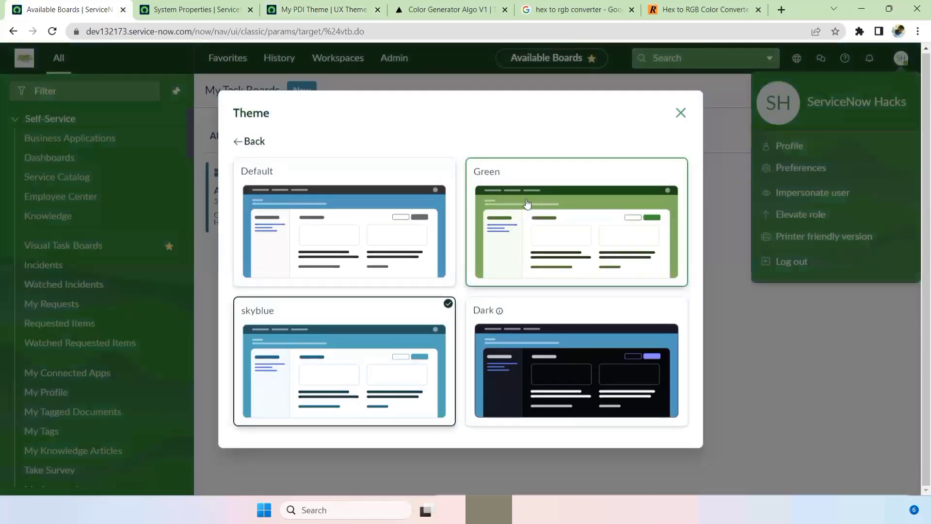
click(681, 113)
click(51, 32)
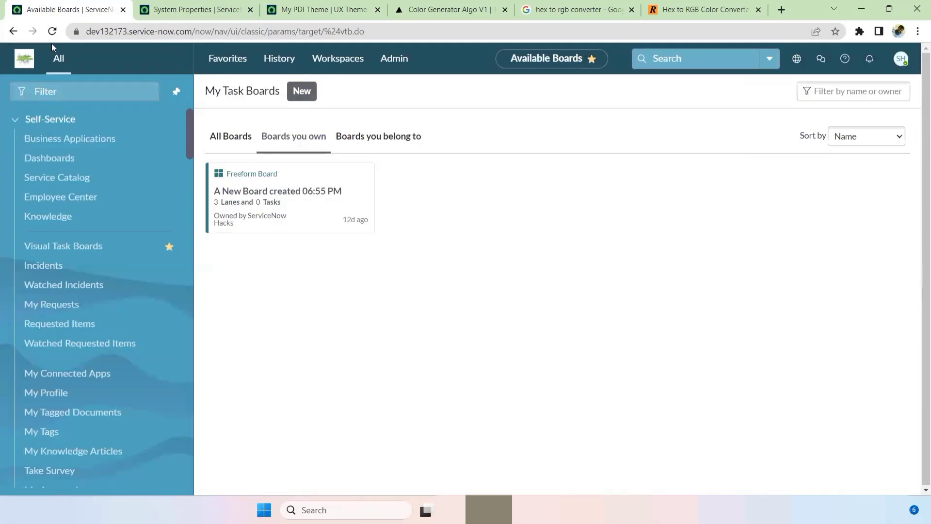
click(52, 33)
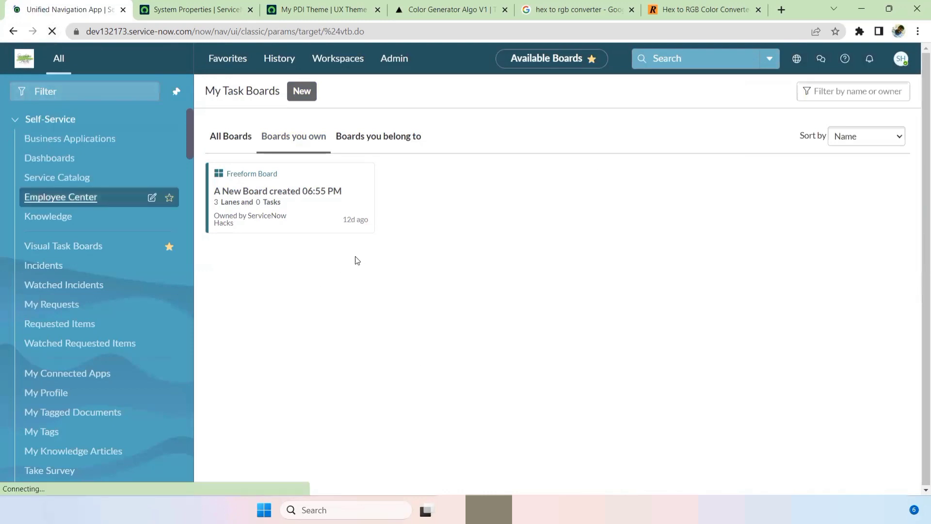